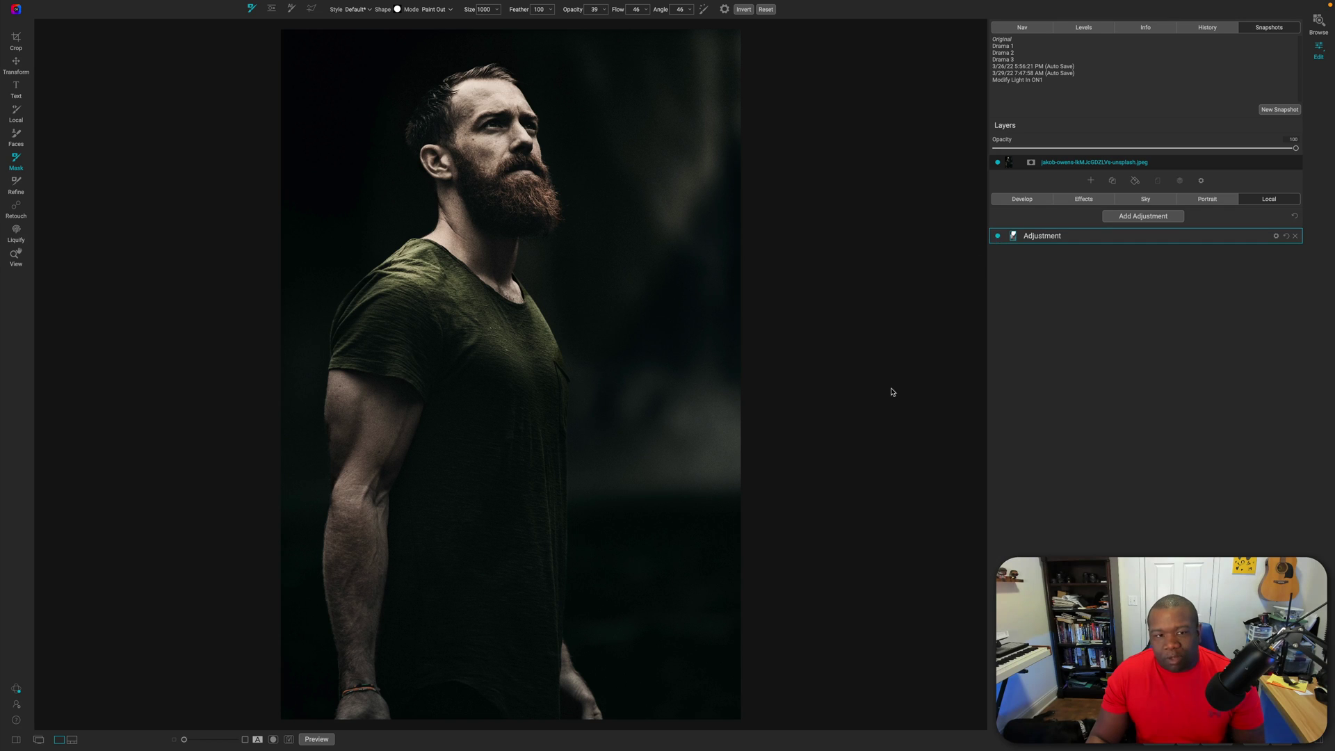
Compare the portrait with the local adjustment off and on, then review its Exposure 1.45, Contrast 33 settings
left_click(998, 235)
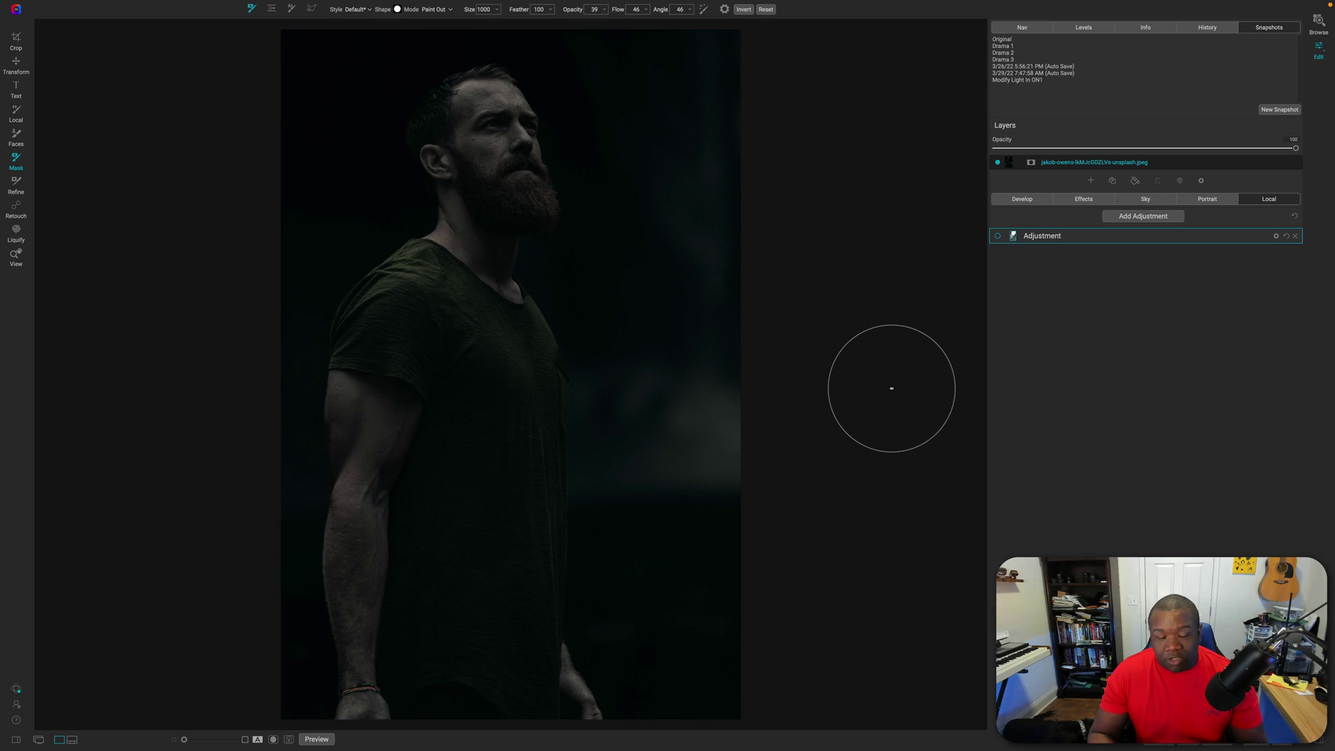
left_click(997, 236)
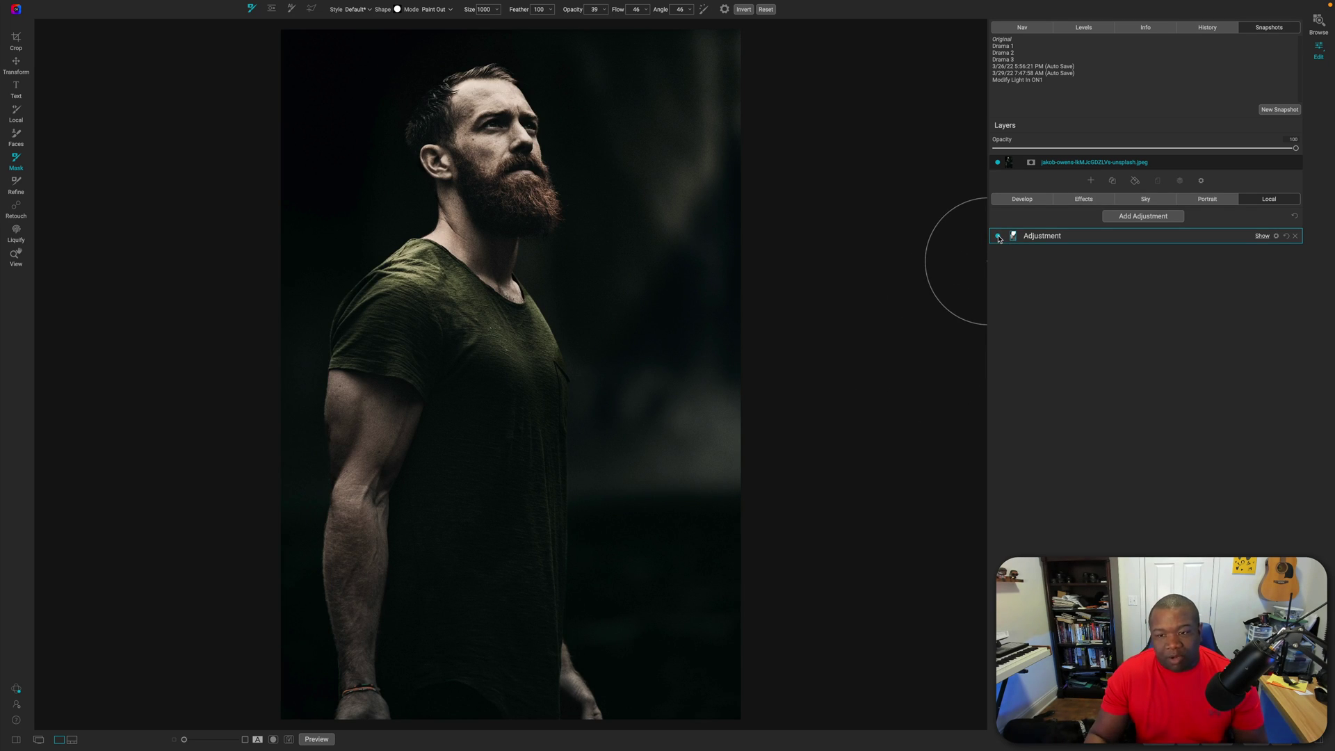
left_click(1140, 237)
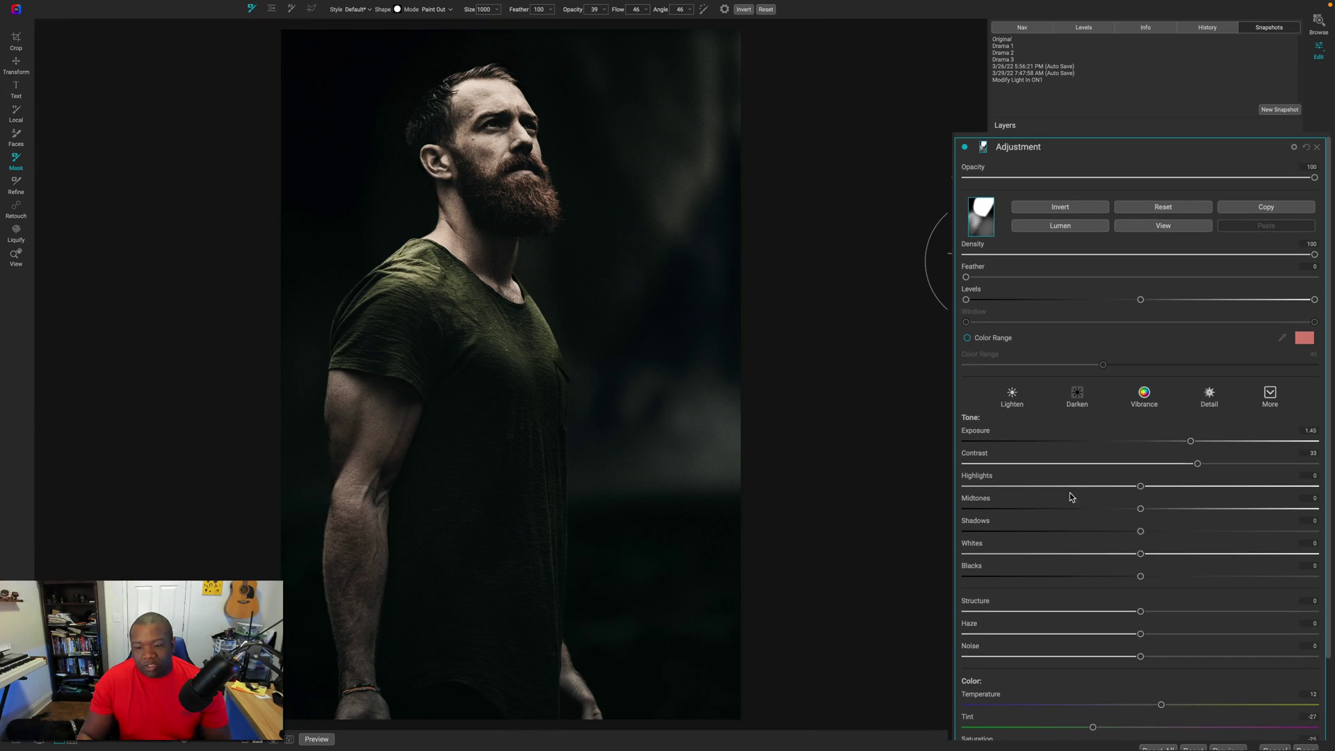
scroll(1132, 407, "down", 2)
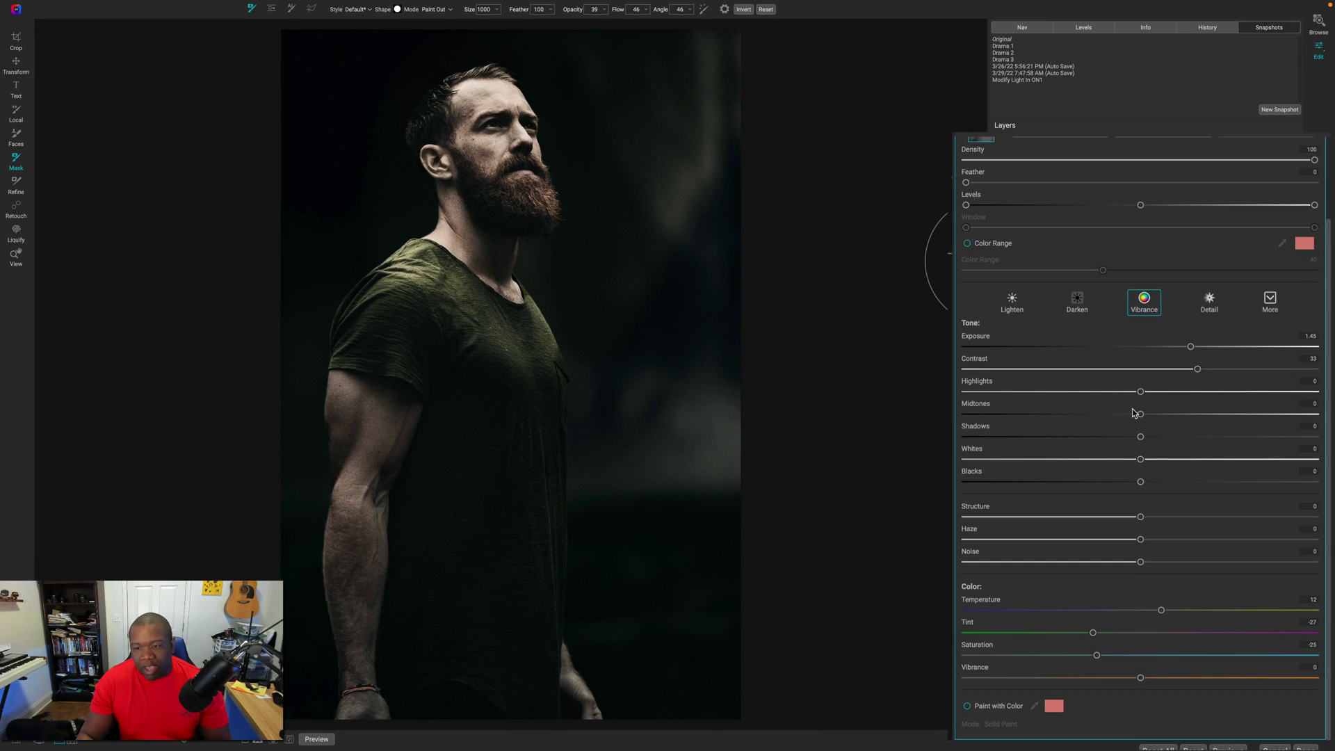
scroll(1132, 408, "up", 2)
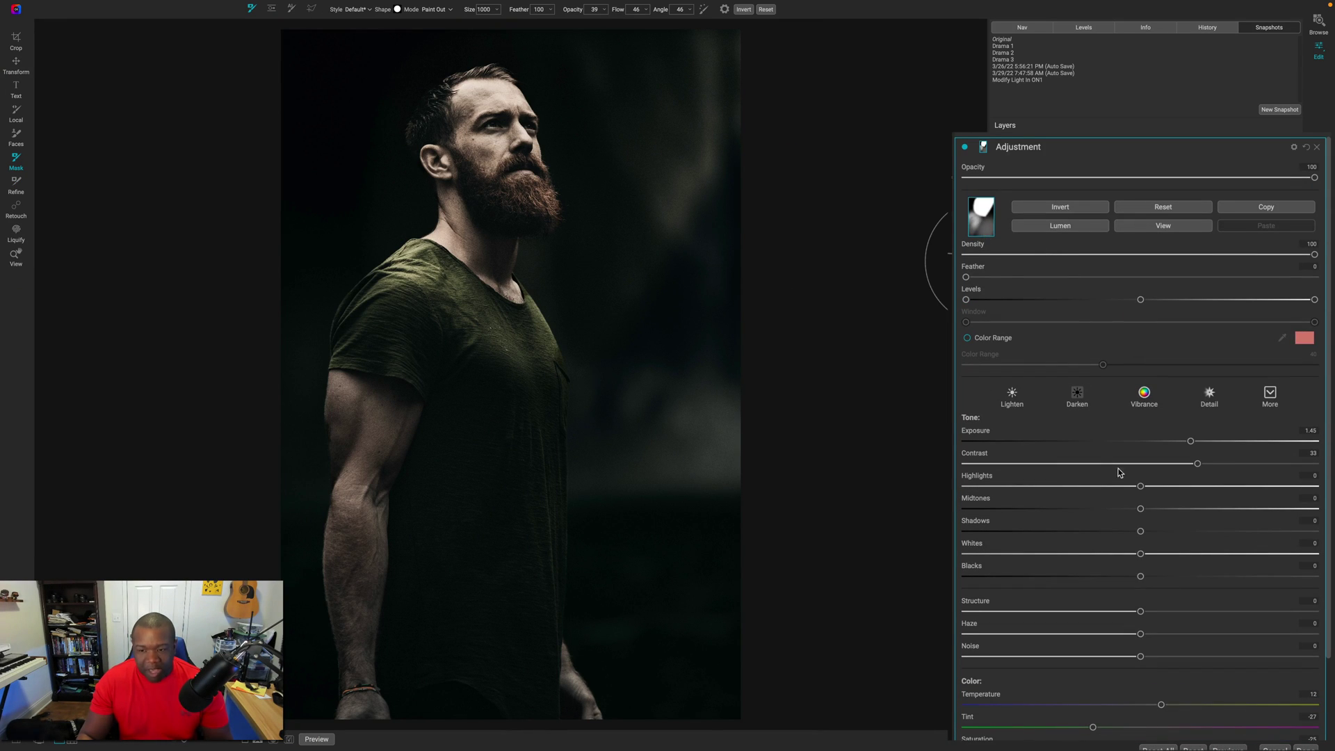
scroll(1121, 473, "down", 2)
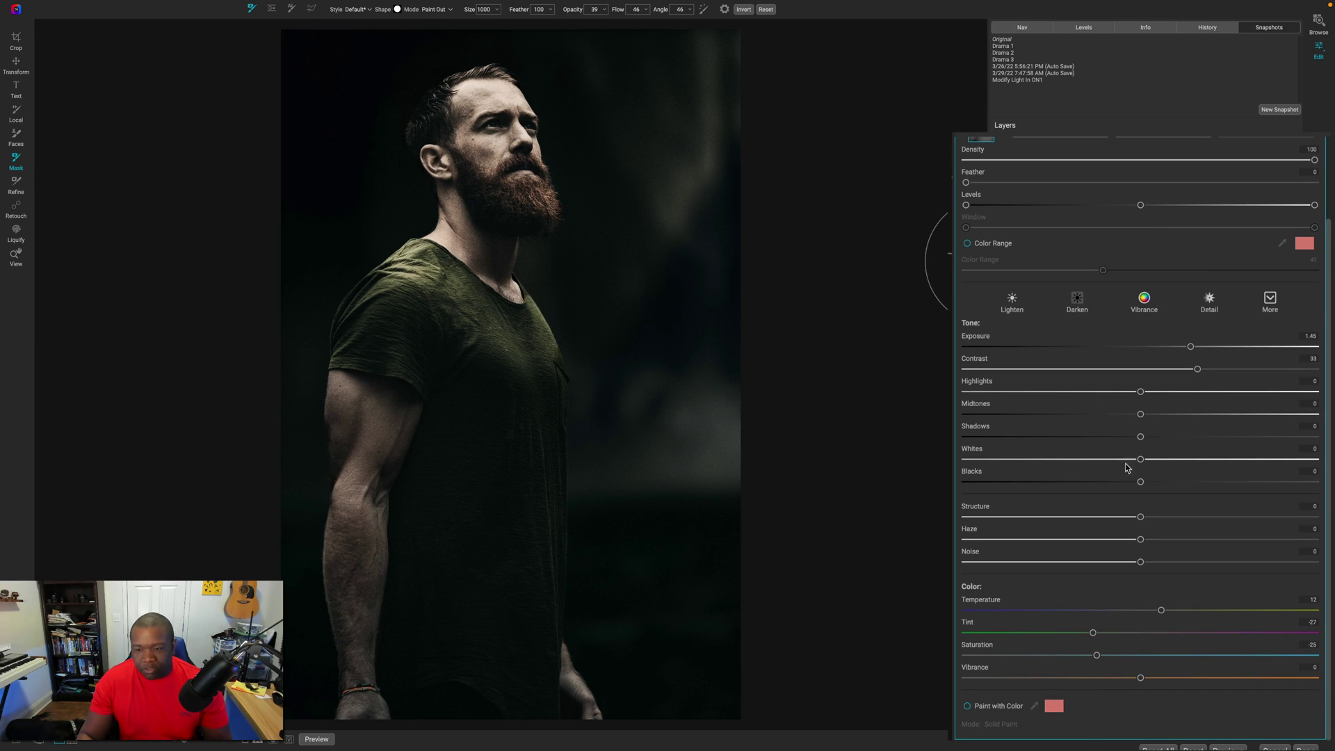
scroll(1094, 623, "up", 2)
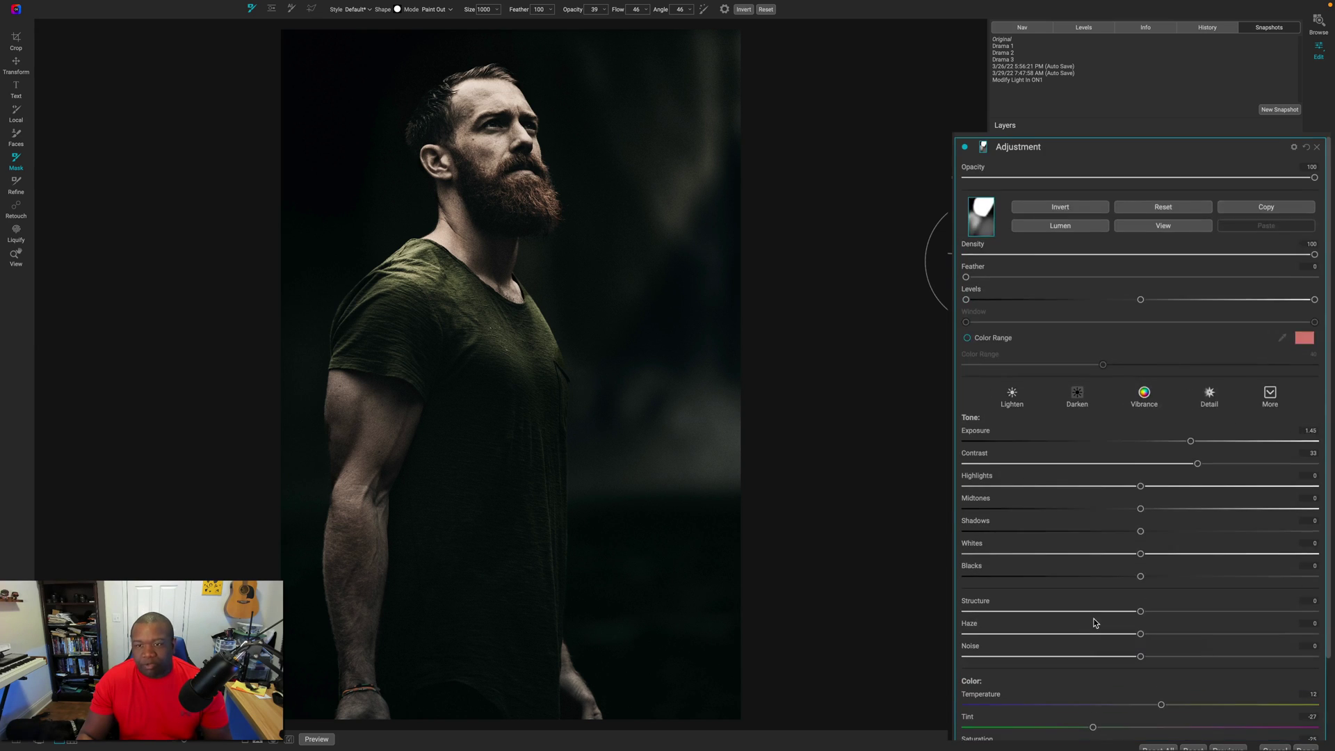
Reset to the Original snapshot and lower the global Develop Exposure to about -1.8
left_click(1001, 40)
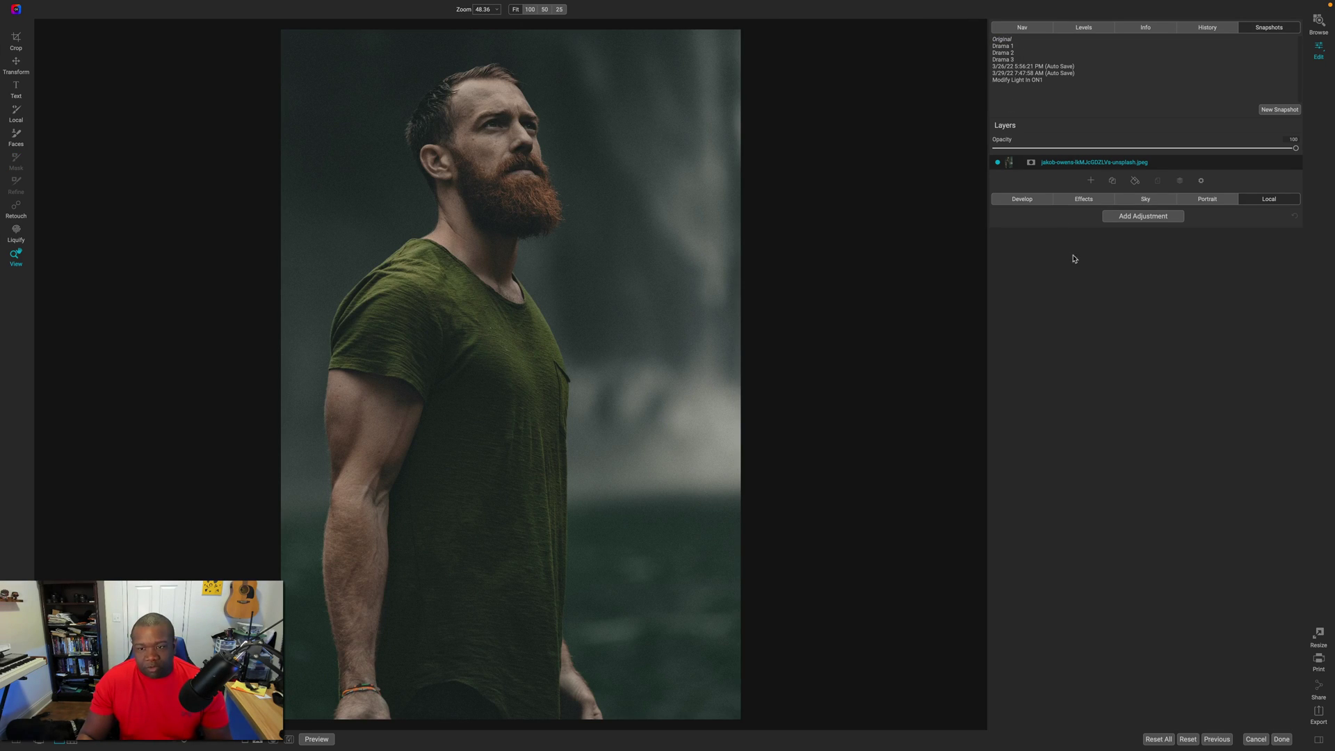
left_click(1032, 203)
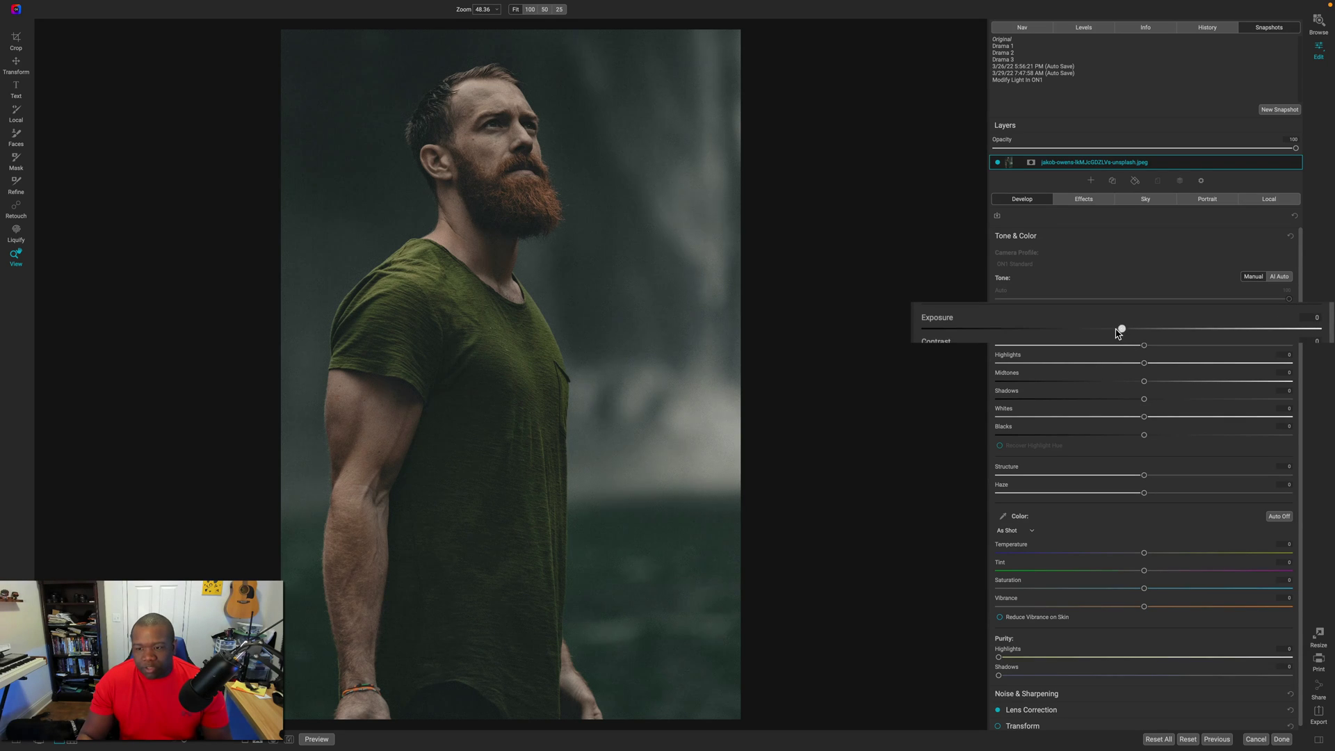
left_click_drag(1117, 333, 1078, 336)
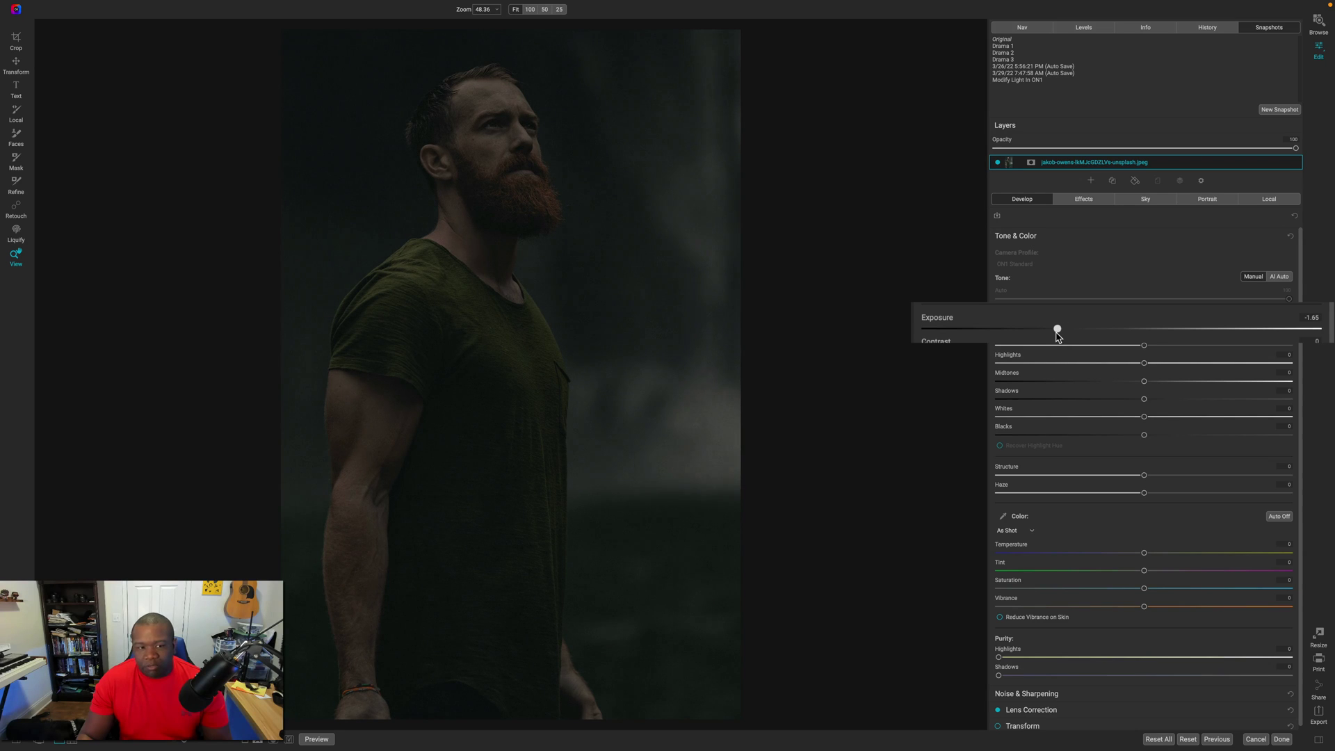
left_click_drag(1058, 336, 1052, 336)
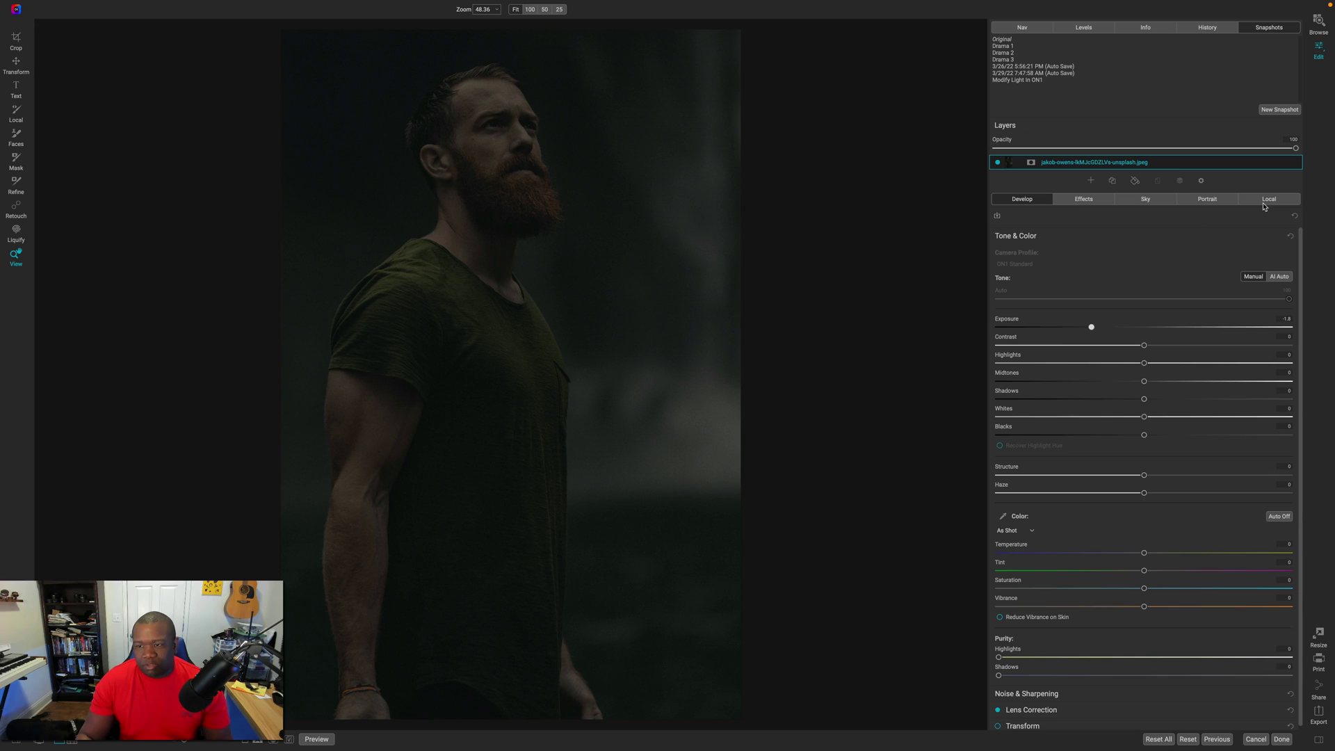
Create a new local adjustment with Exposure about 1.25 and select the Line mask tool
key("k")
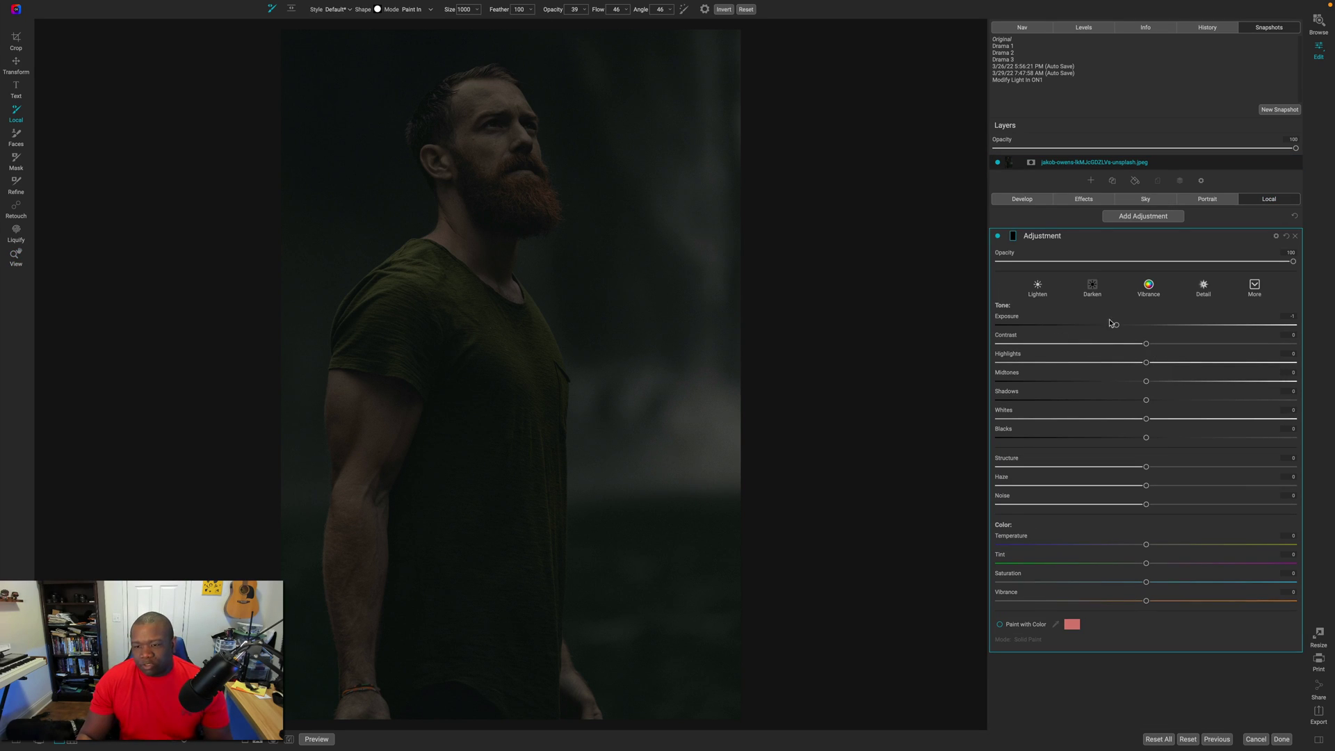
left_click_drag(1076, 284, 1156, 285)
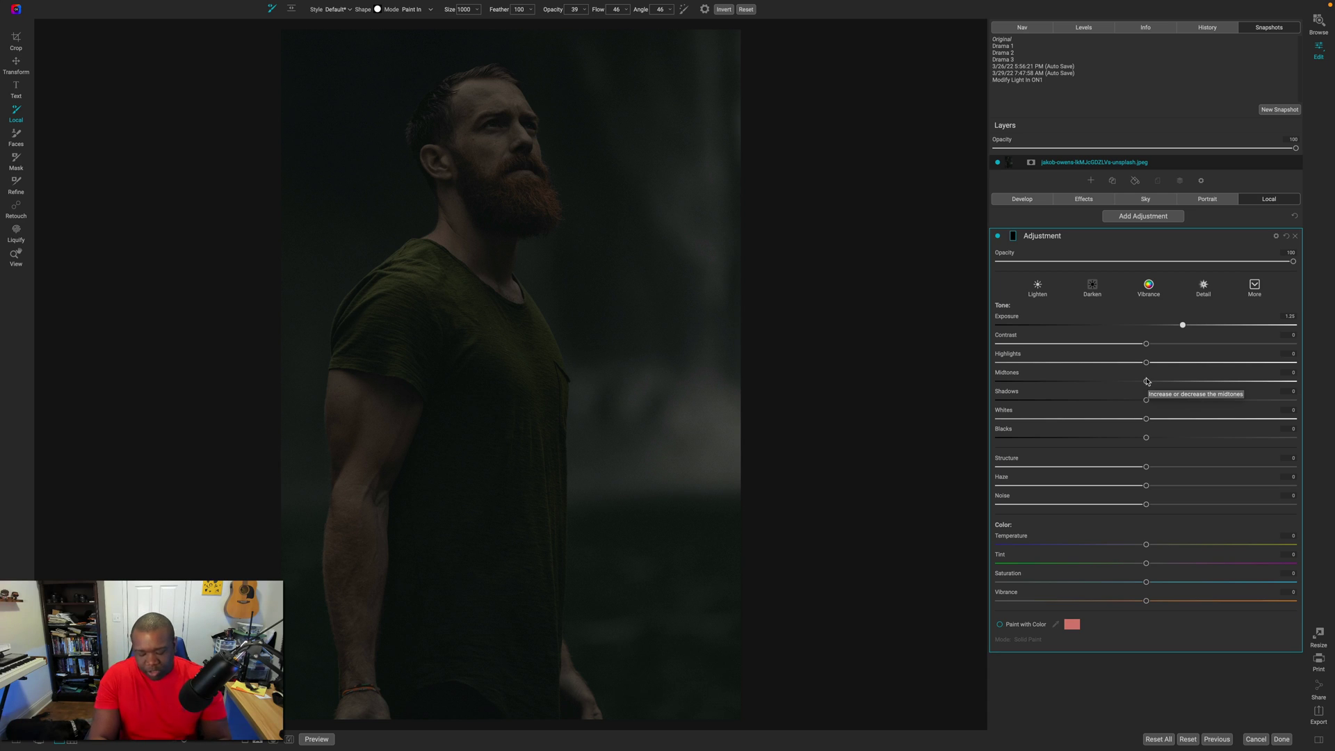
key("shift")
key("shift+p")
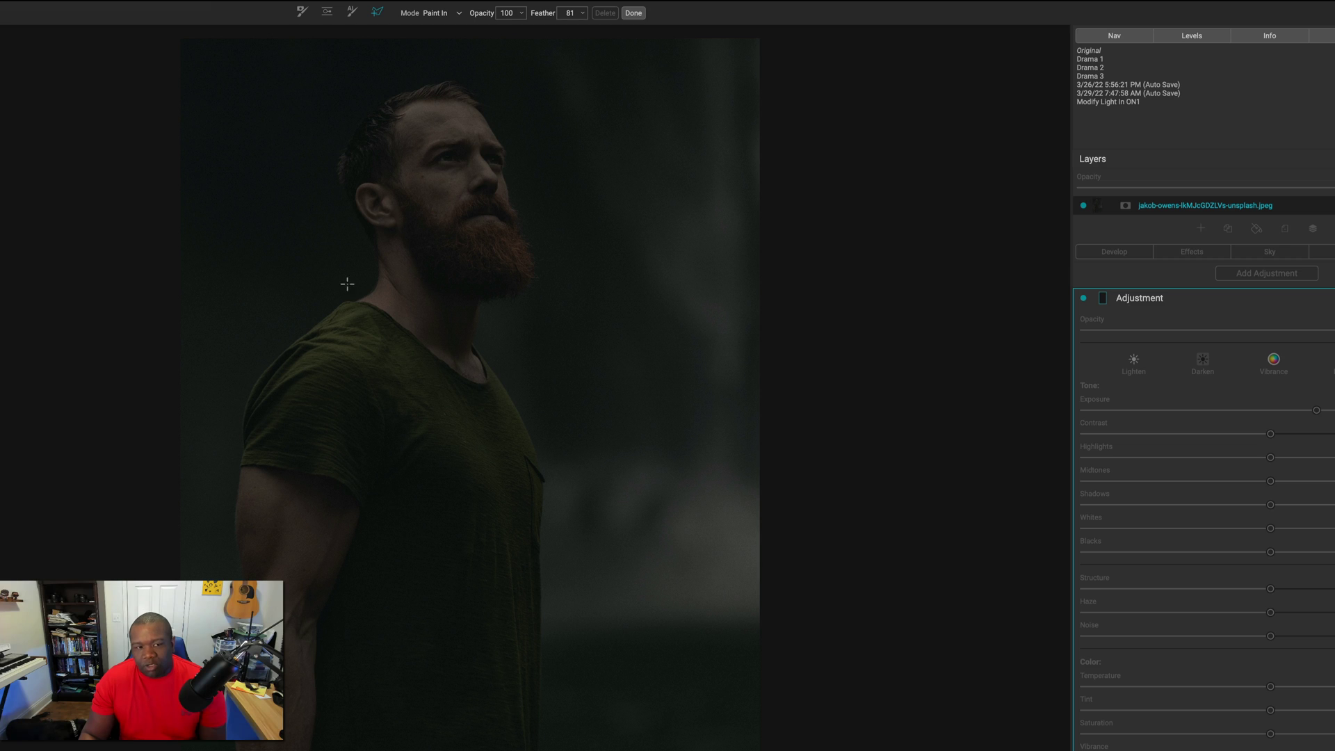
Draw and apply a closed line-mask polygon around the man's head and upper chest
left_click_drag(270, 185, 799, 132)
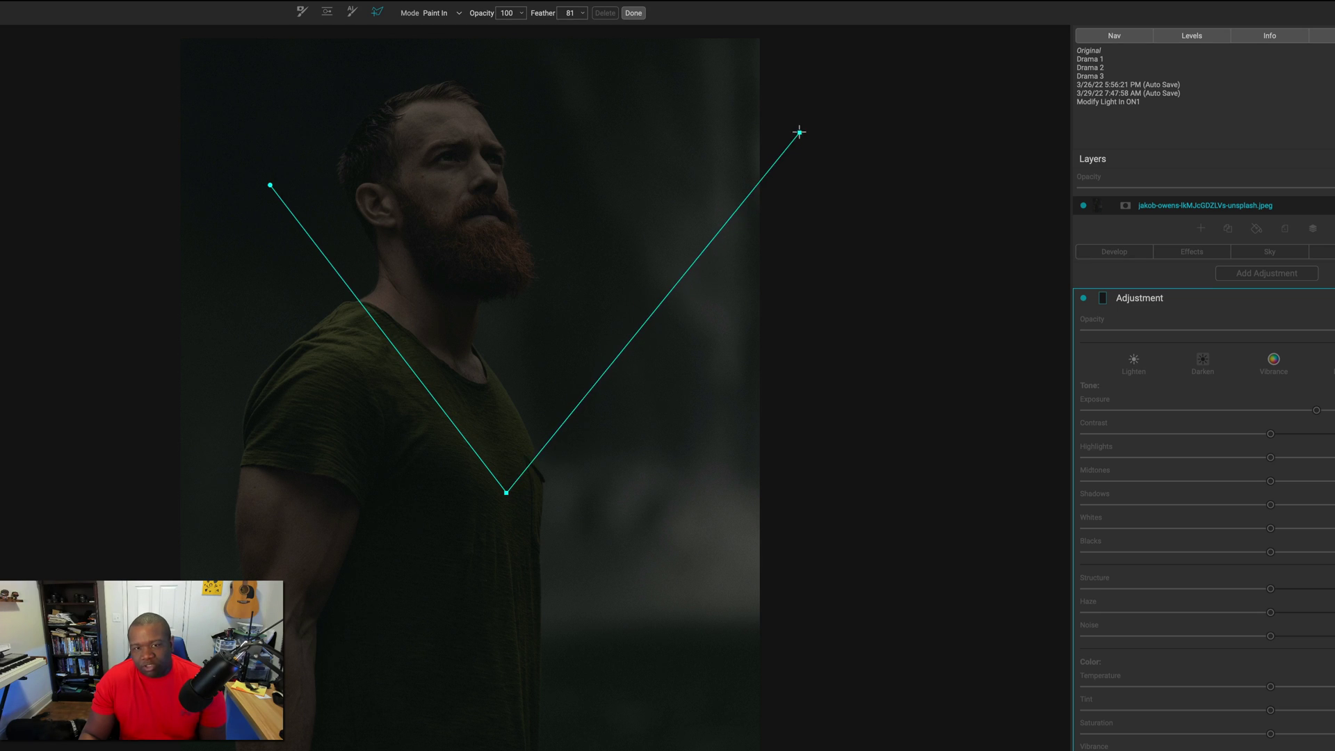
left_click(800, 132)
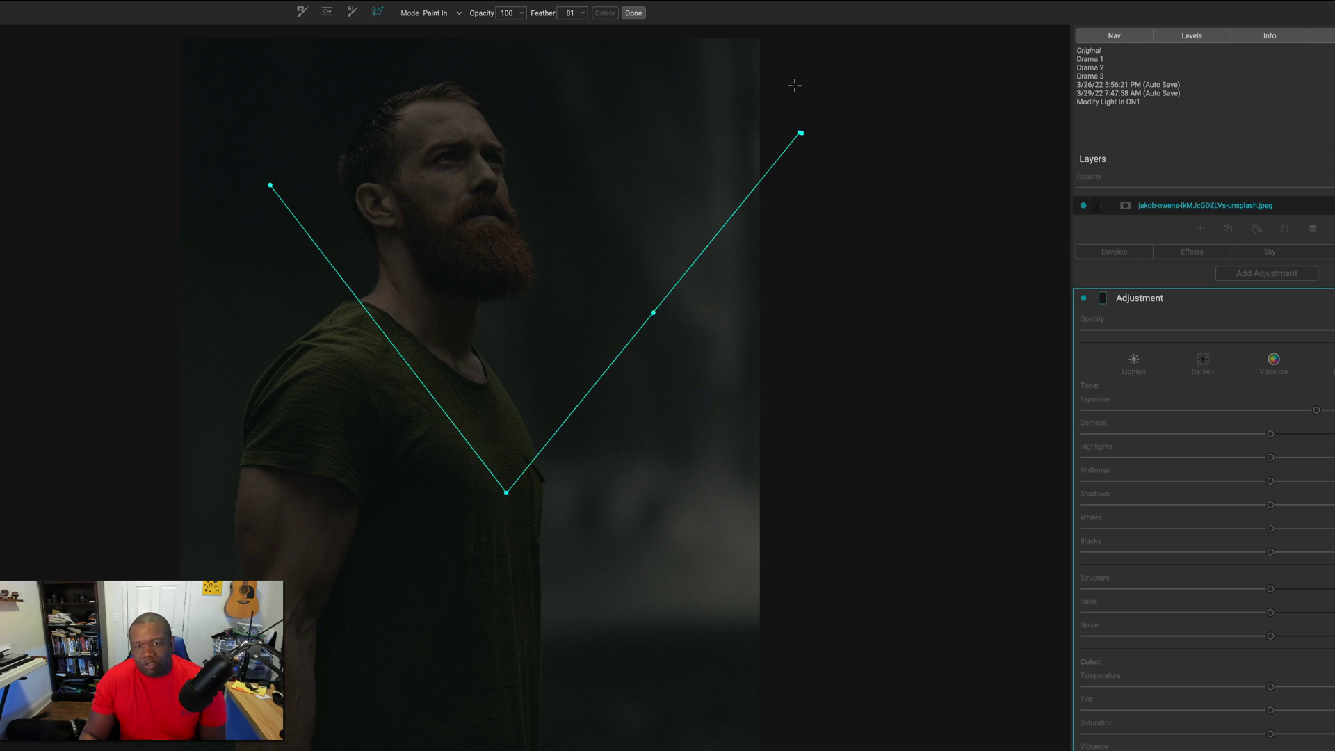
left_click(783, 30)
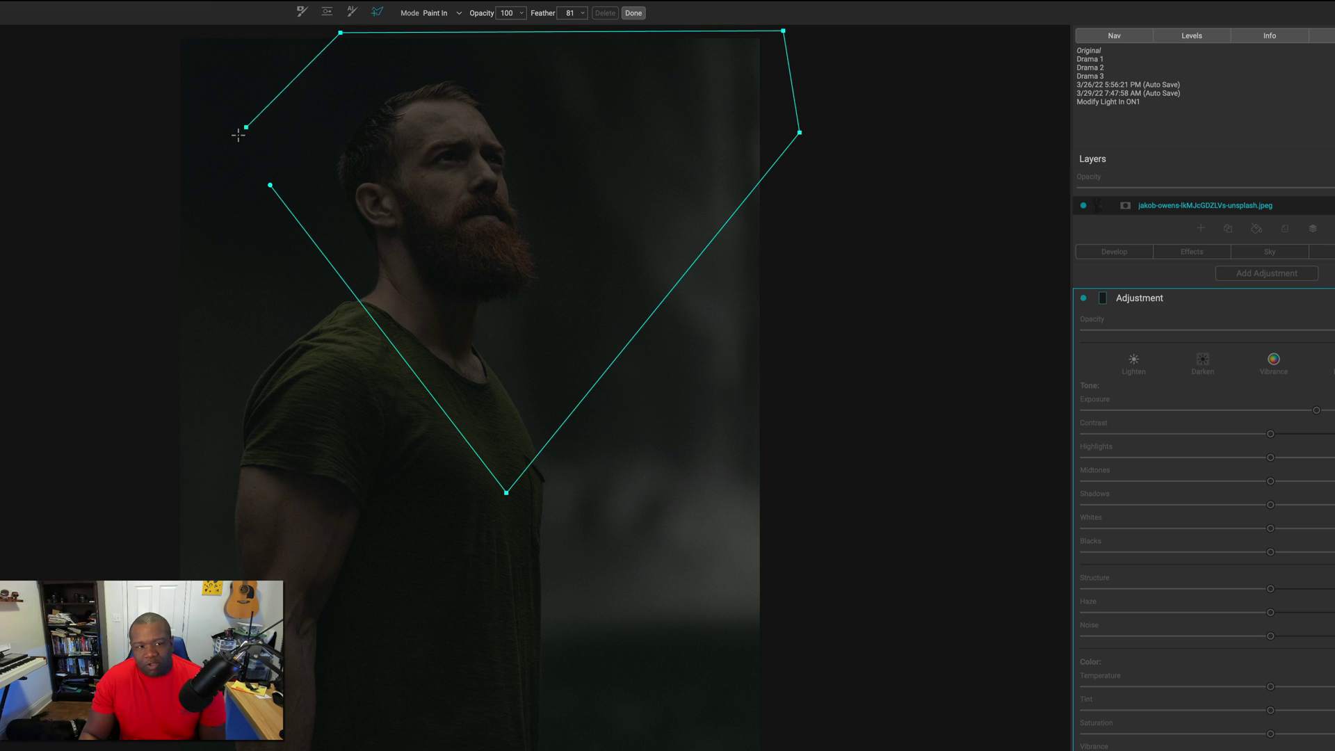
left_click(271, 186)
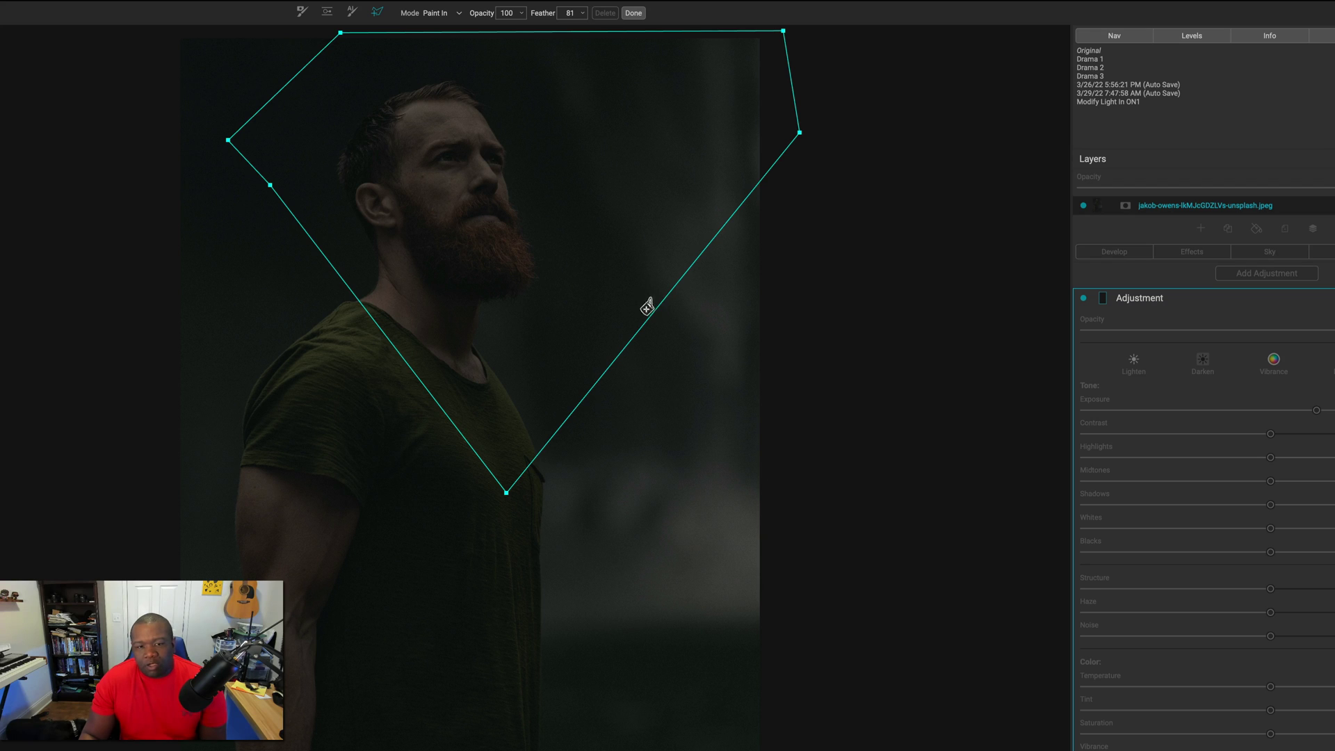
left_click(514, 195)
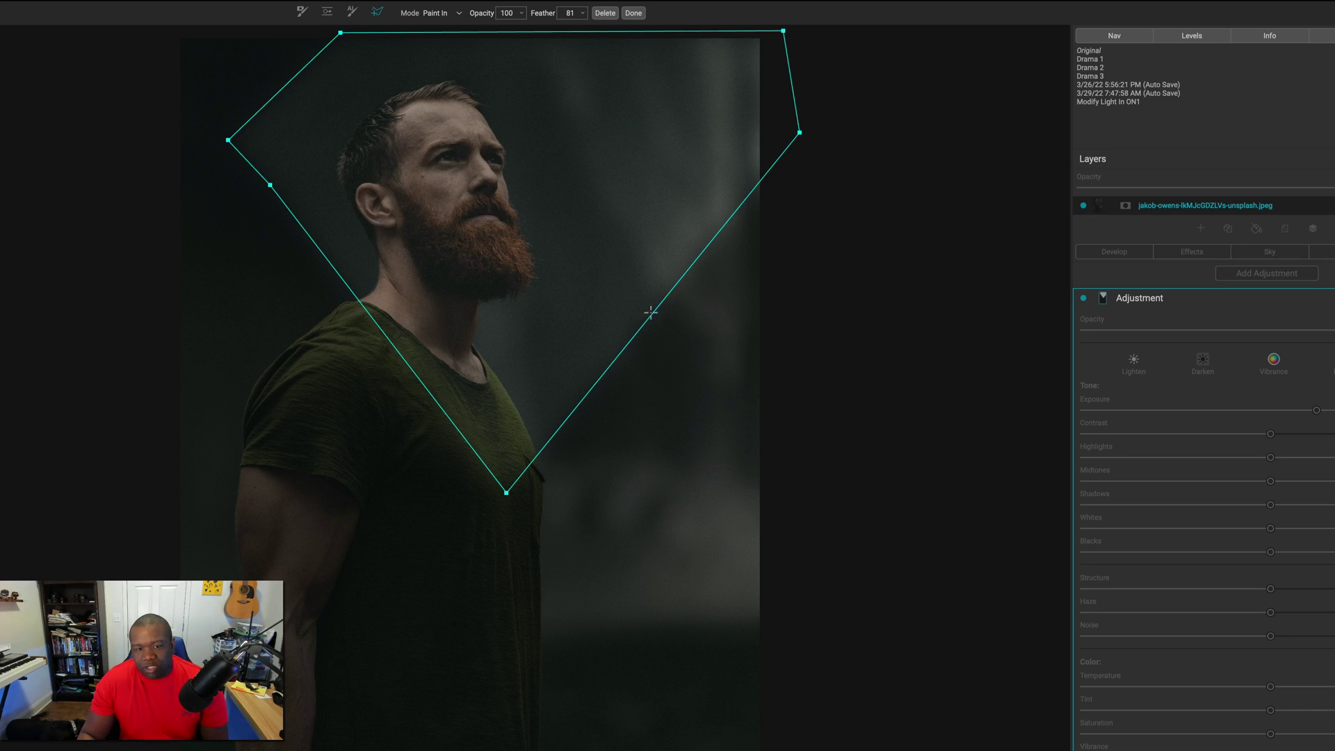
Bow the mask's right and lower-left edges outward and reposition its upper-left corners and edge
left_click_drag(653, 317, 682, 329)
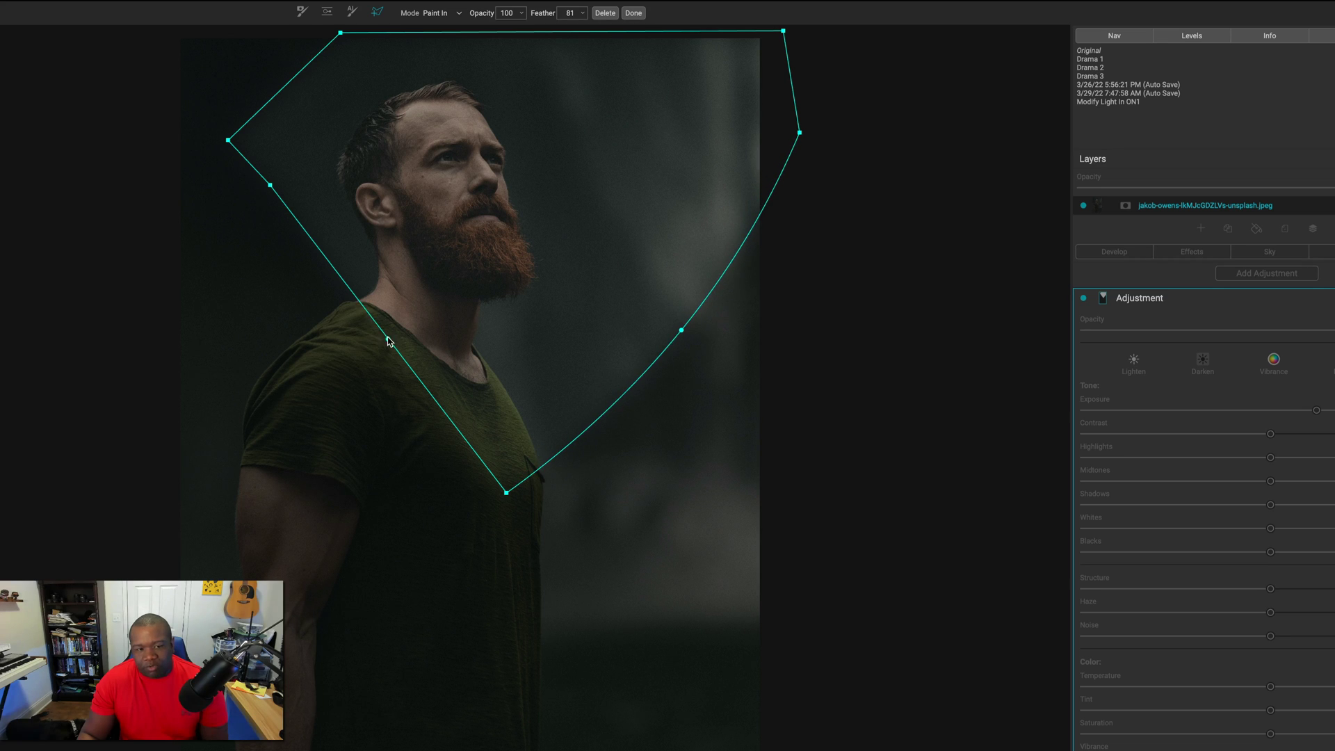
left_click_drag(386, 339, 339, 351)
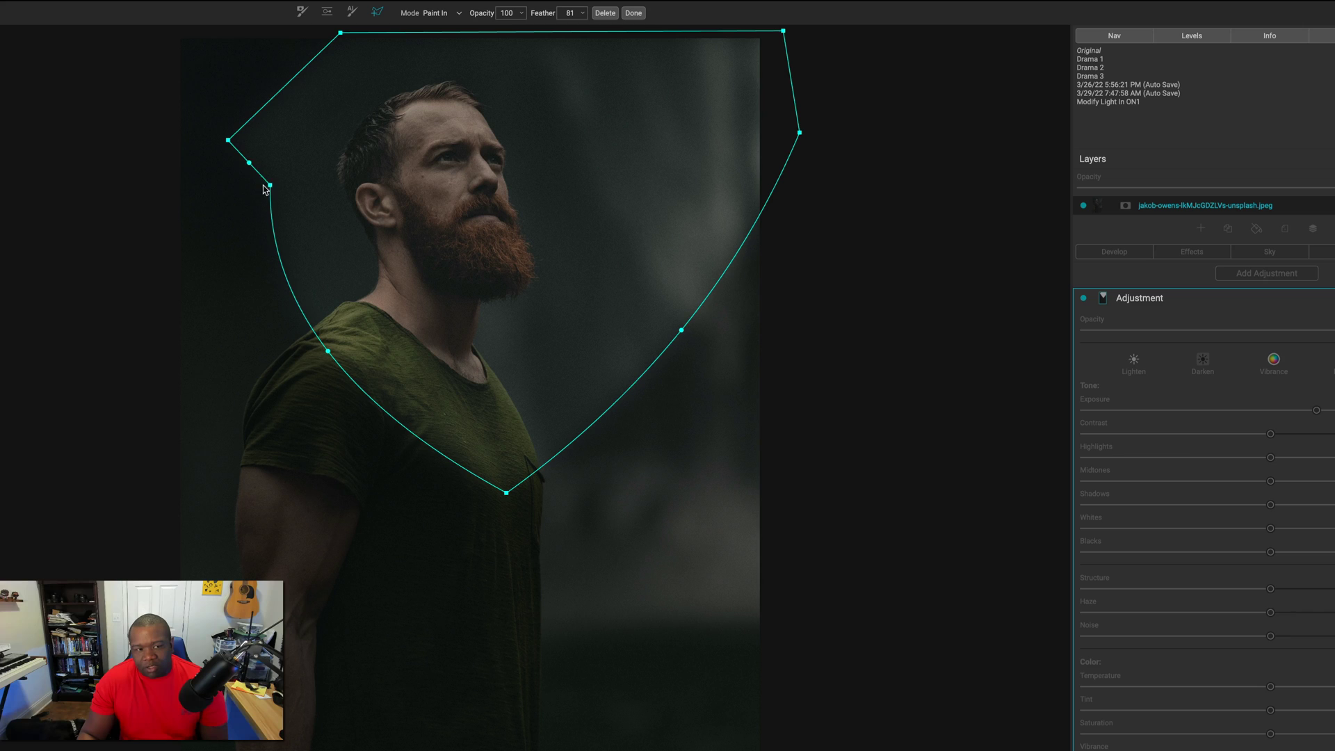
left_click_drag(267, 187, 231, 192)
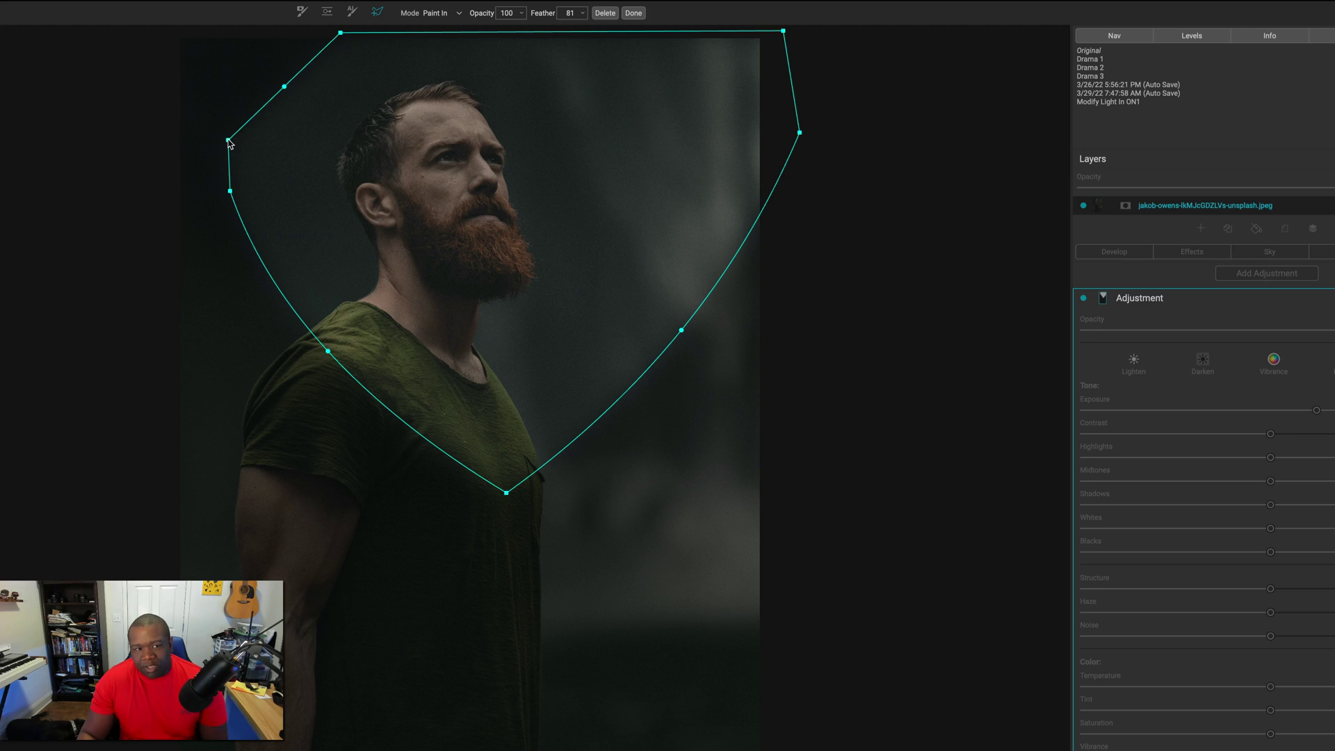
left_click_drag(229, 143, 266, 130)
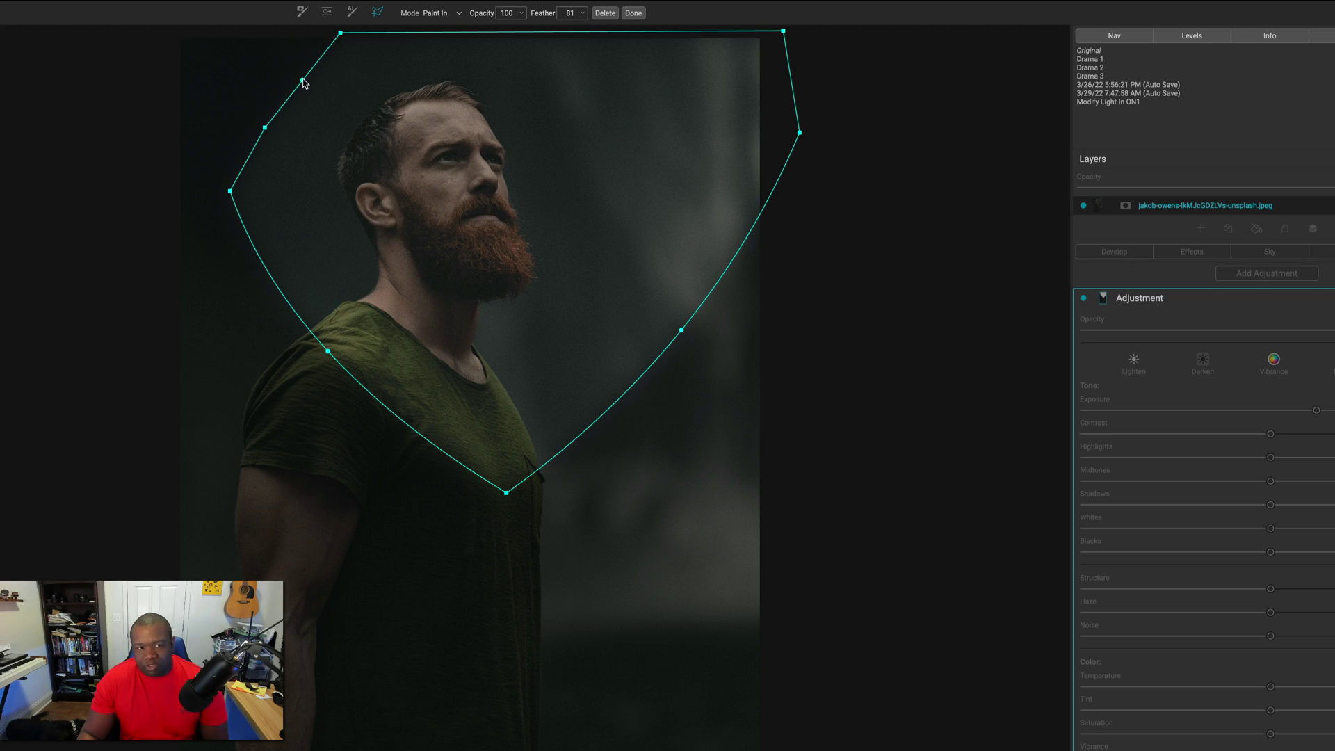
left_click_drag(297, 70, 297, 62)
left_click_drag(264, 129, 277, 132)
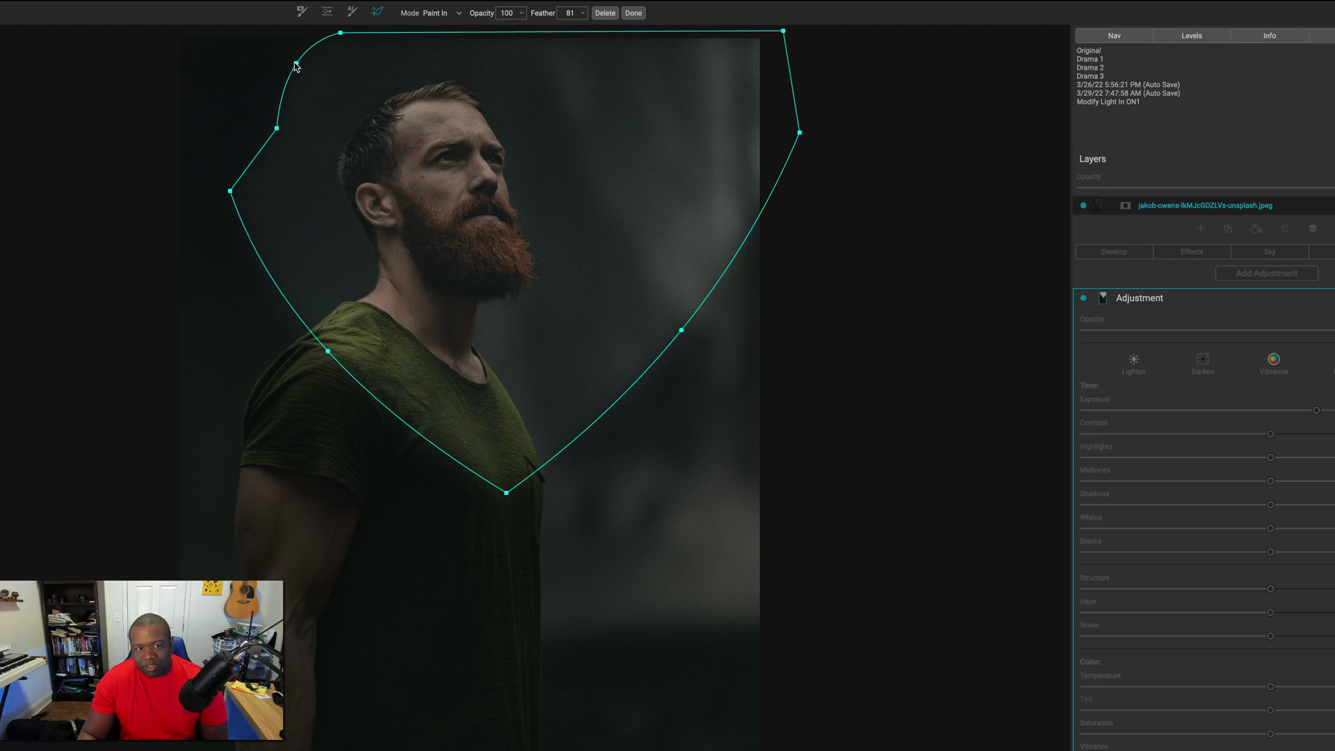
left_click_drag(297, 68, 379, 38)
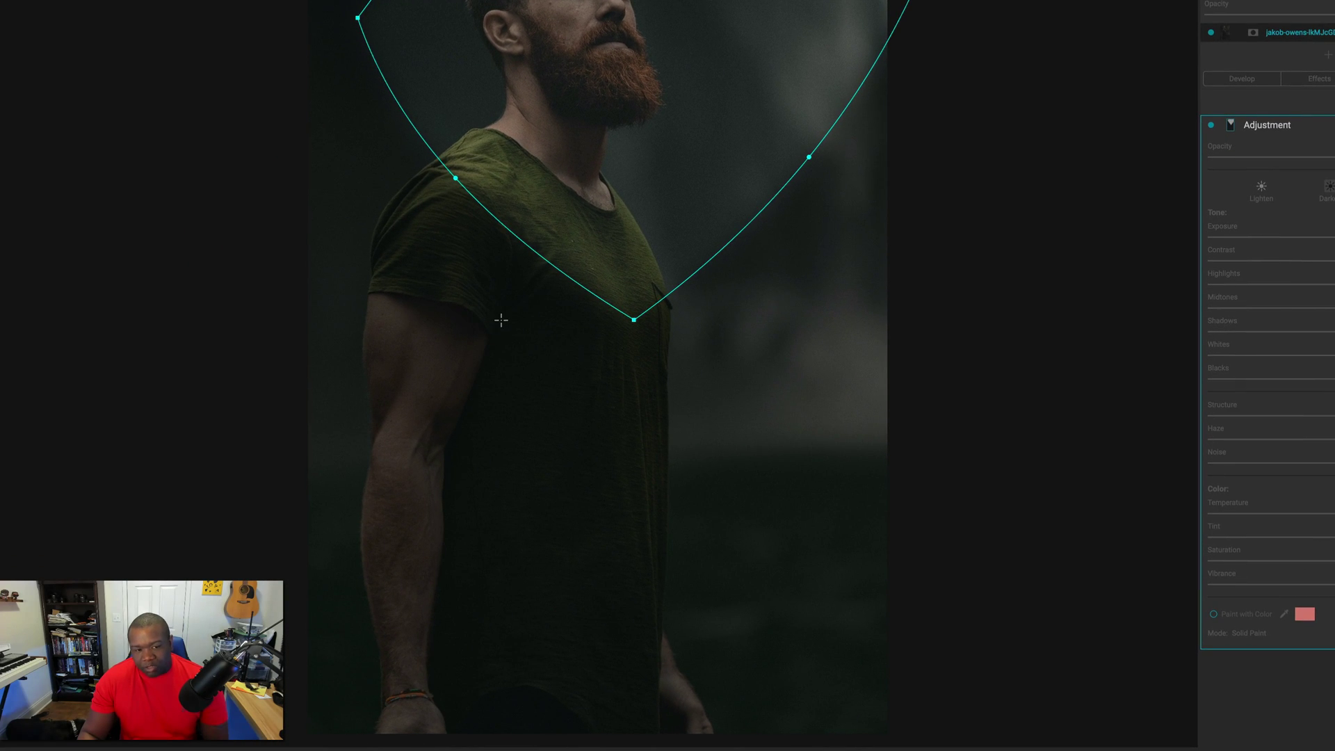
Outline the arm on the left with a closed polygon from the shoulder to the photo's bottom
left_click_drag(501, 320, 456, 700)
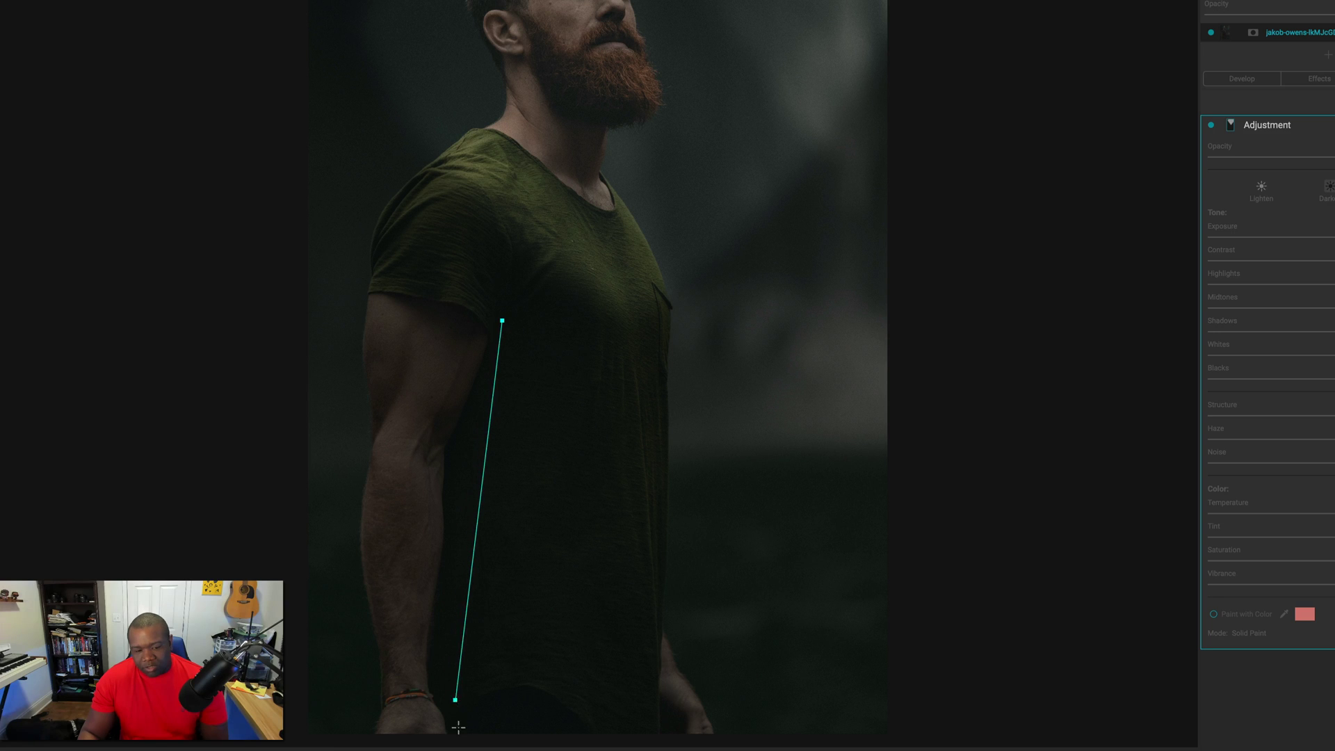
left_click(459, 727)
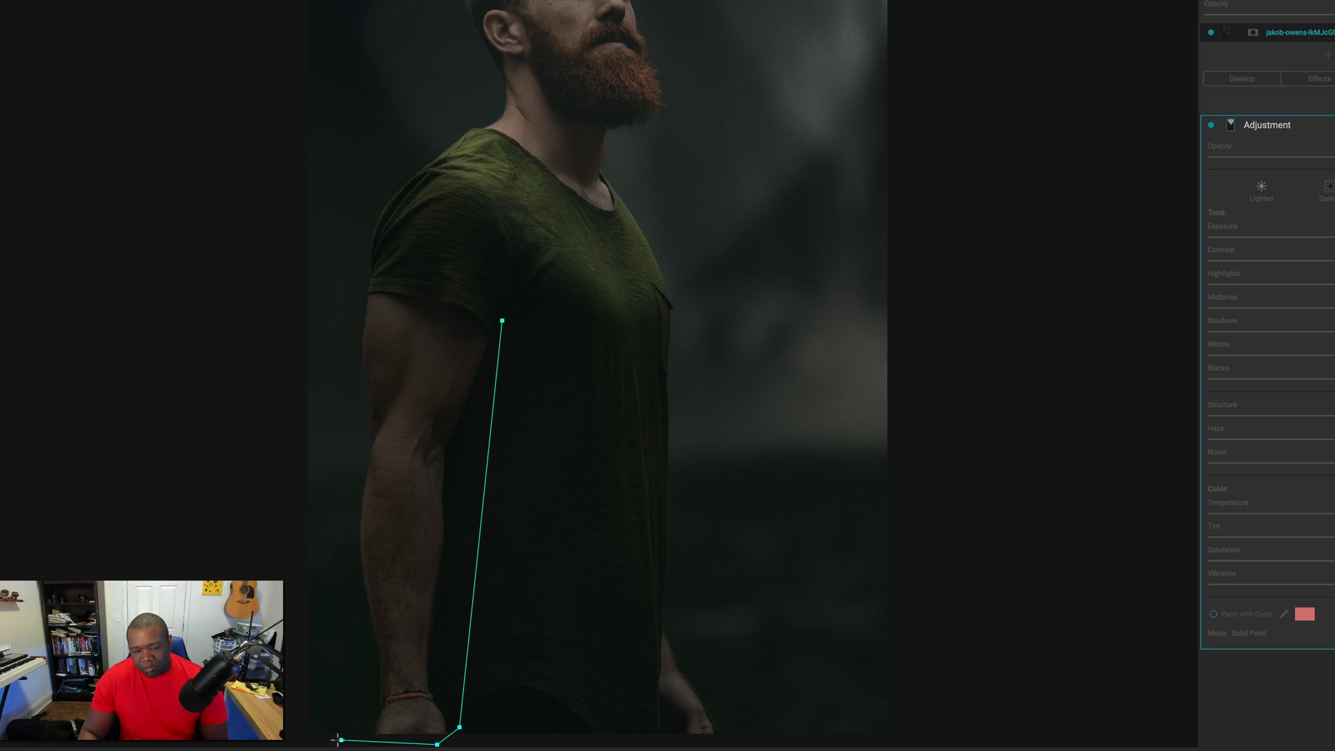
left_click(303, 740)
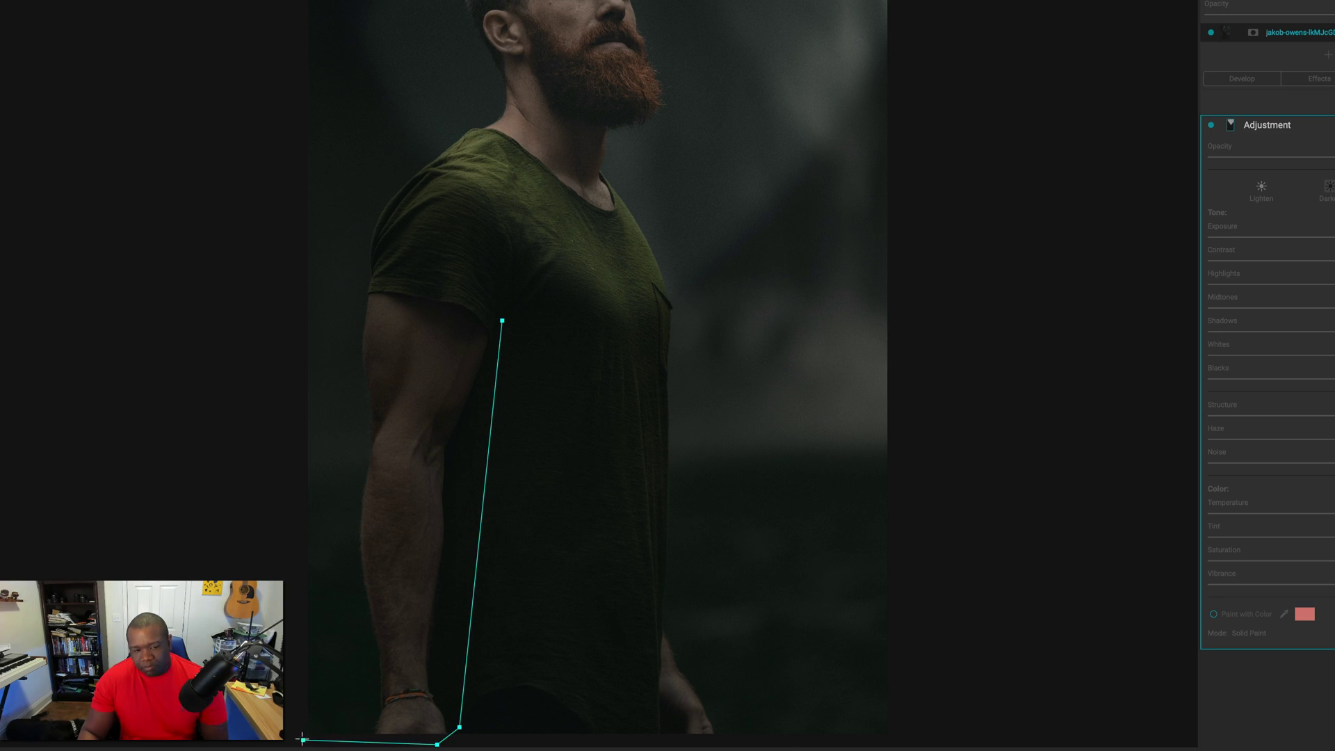
left_click(322, 300)
left_click(399, 181)
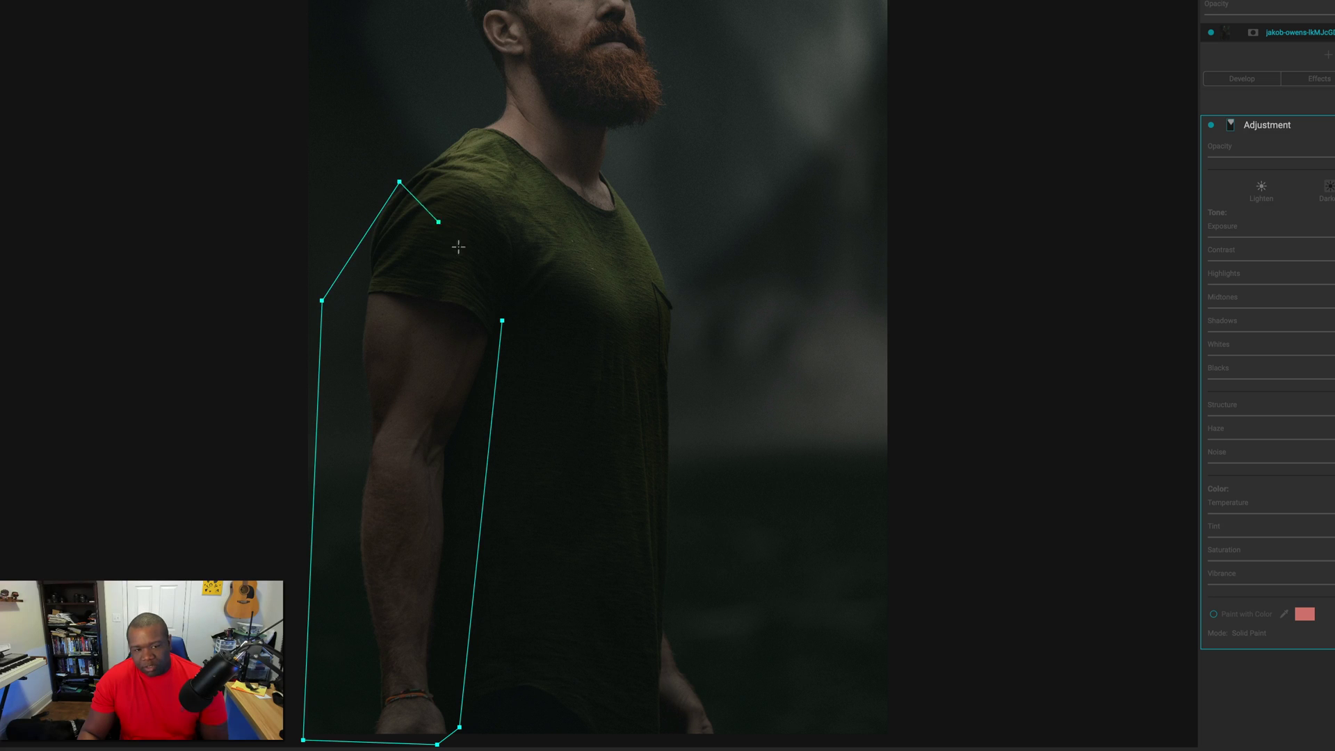
left_click(503, 320)
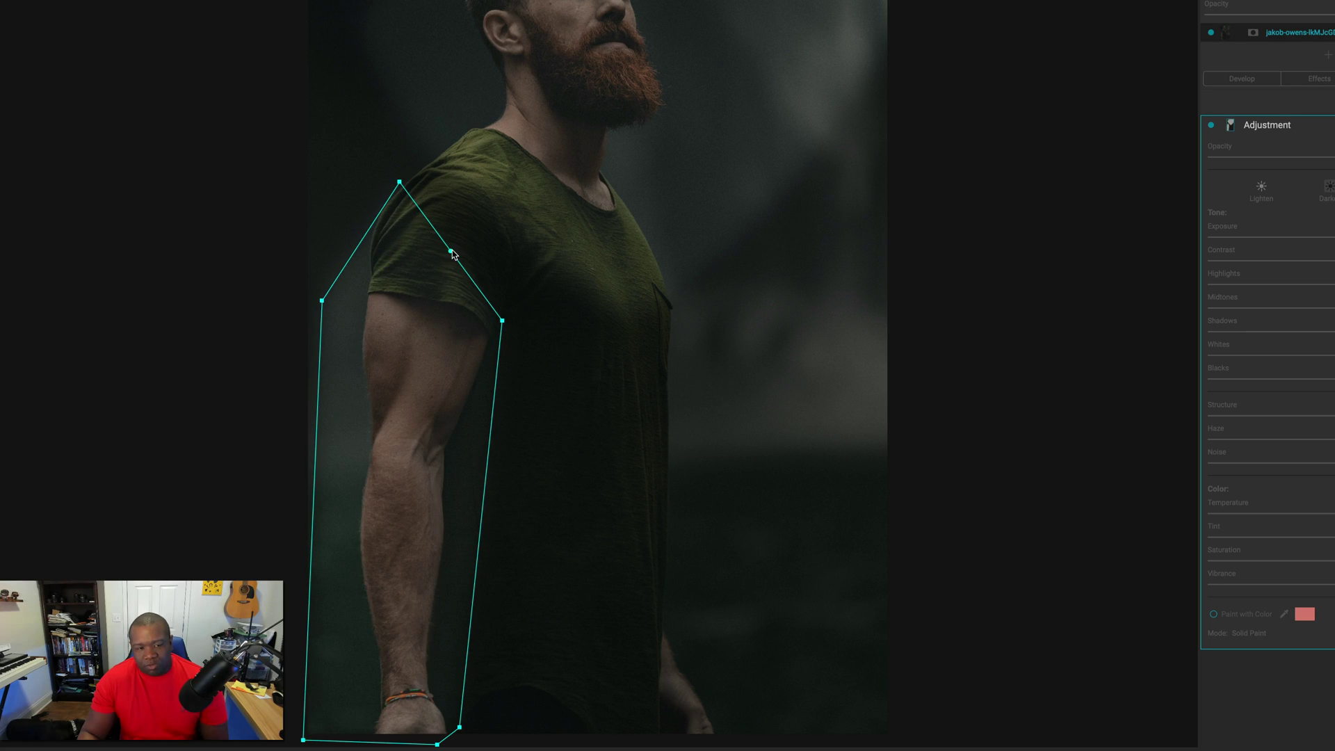
Curve the arm mask's edges and shift its points to follow the shoulder and forearm
left_click_drag(452, 250, 488, 229)
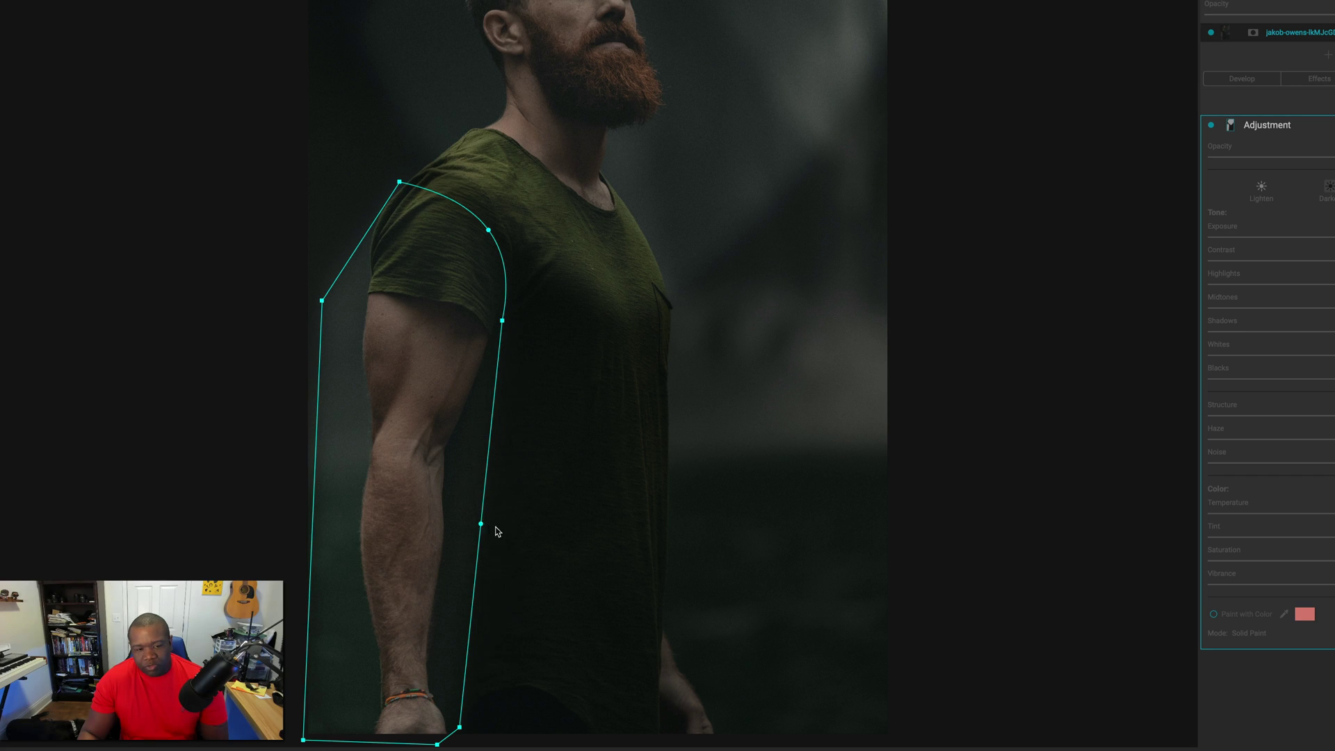
mouse_move(498, 532)
left_mouse_down()
mouse_move(509, 531)
mouse_move(490, 532)
left_mouse_up()
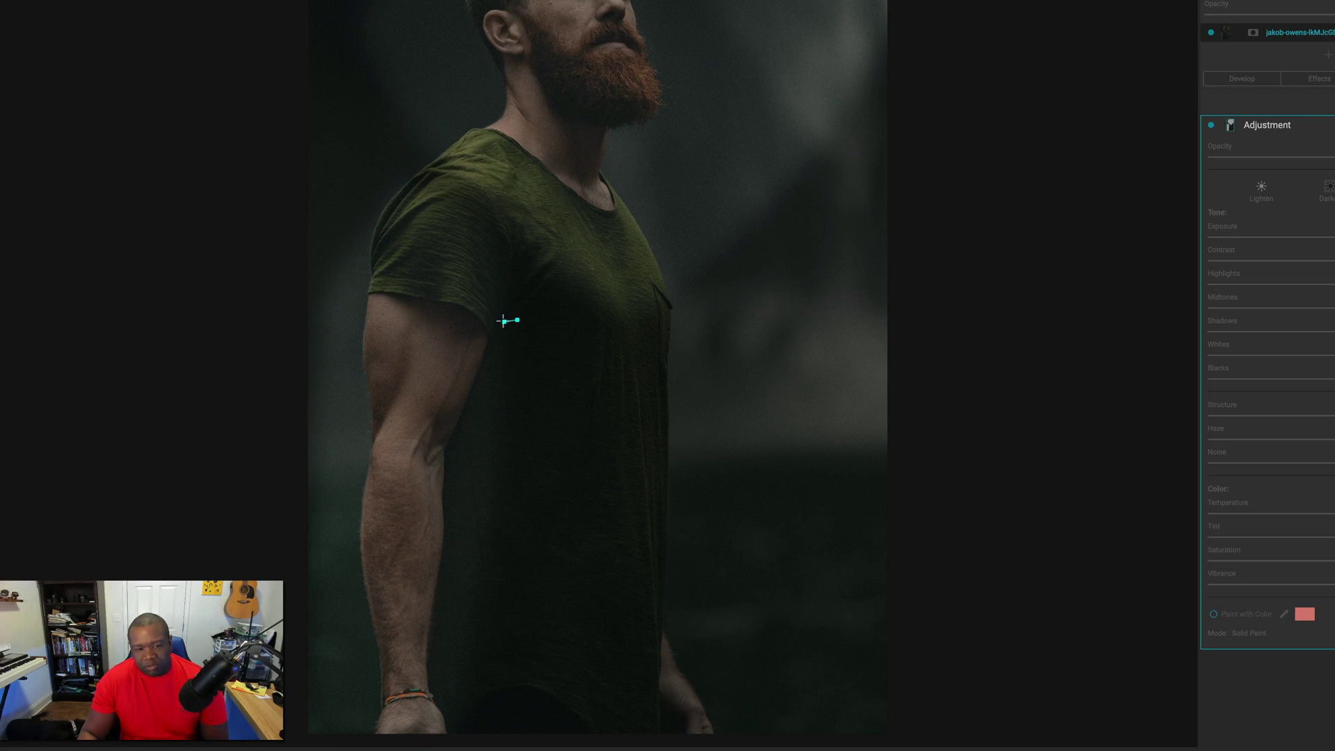
left_click(516, 320)
key("Escape")
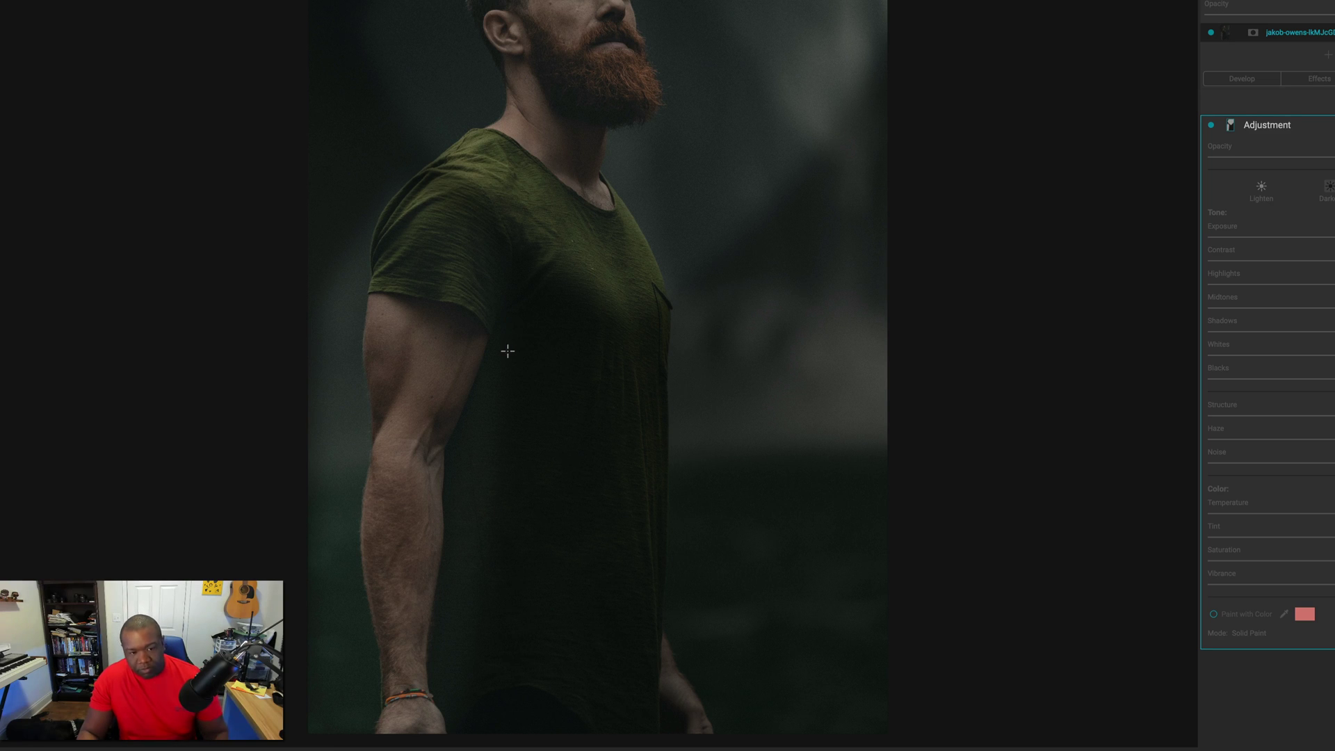
mouse_move(503, 287)
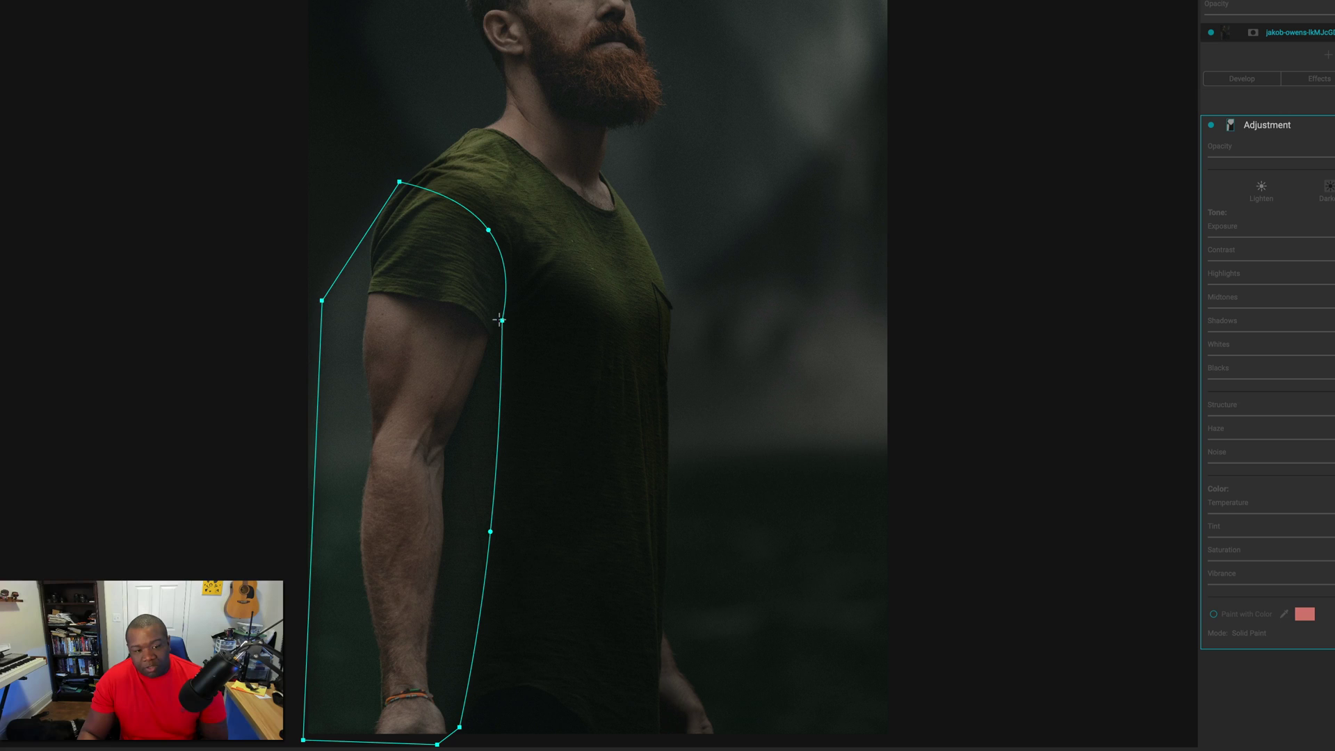
left_click_drag(502, 321, 518, 320)
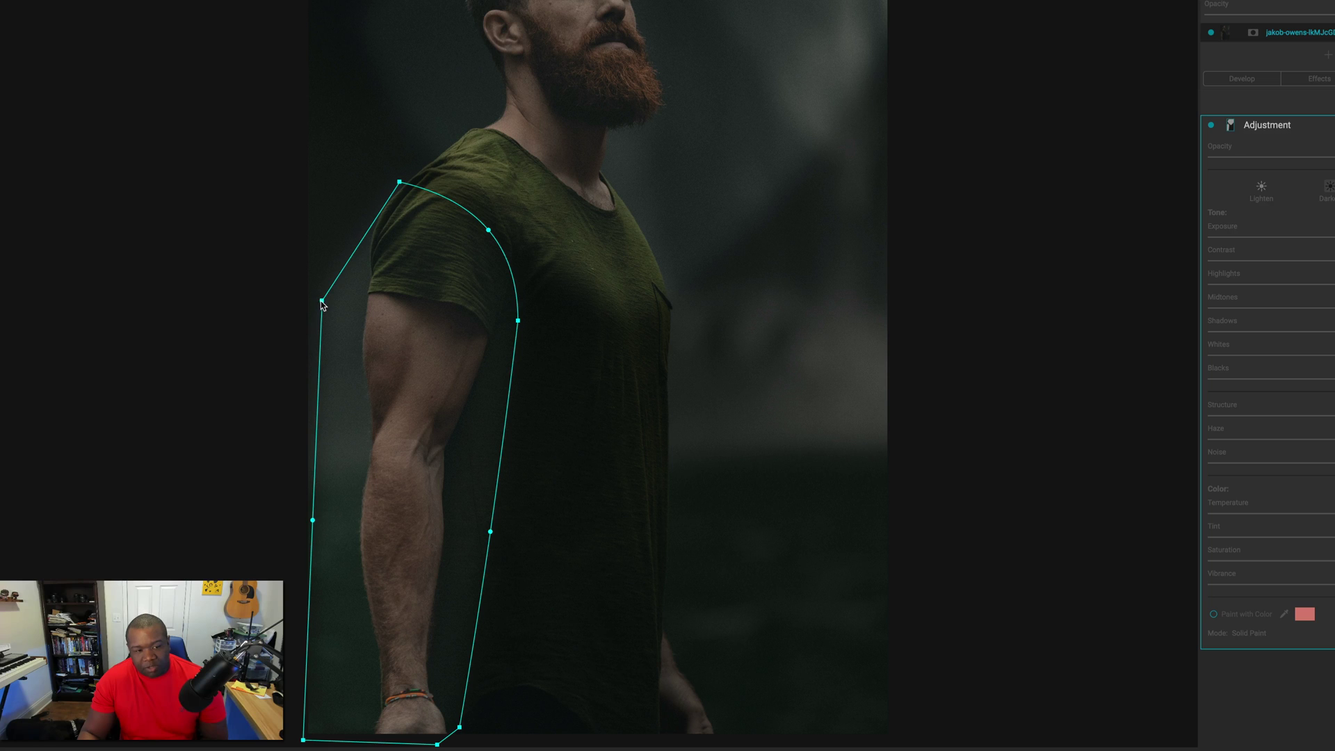
left_click_drag(322, 301, 341, 298)
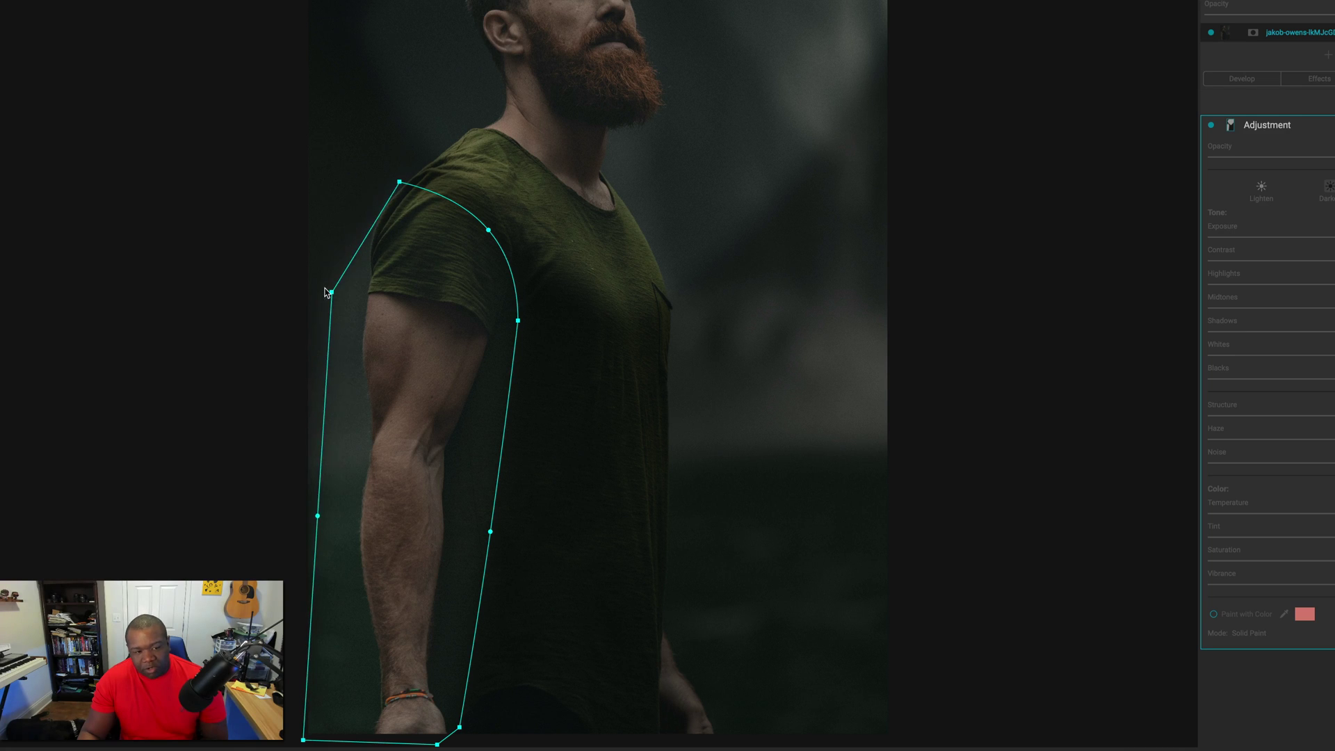
left_click_drag(324, 292, 352, 292)
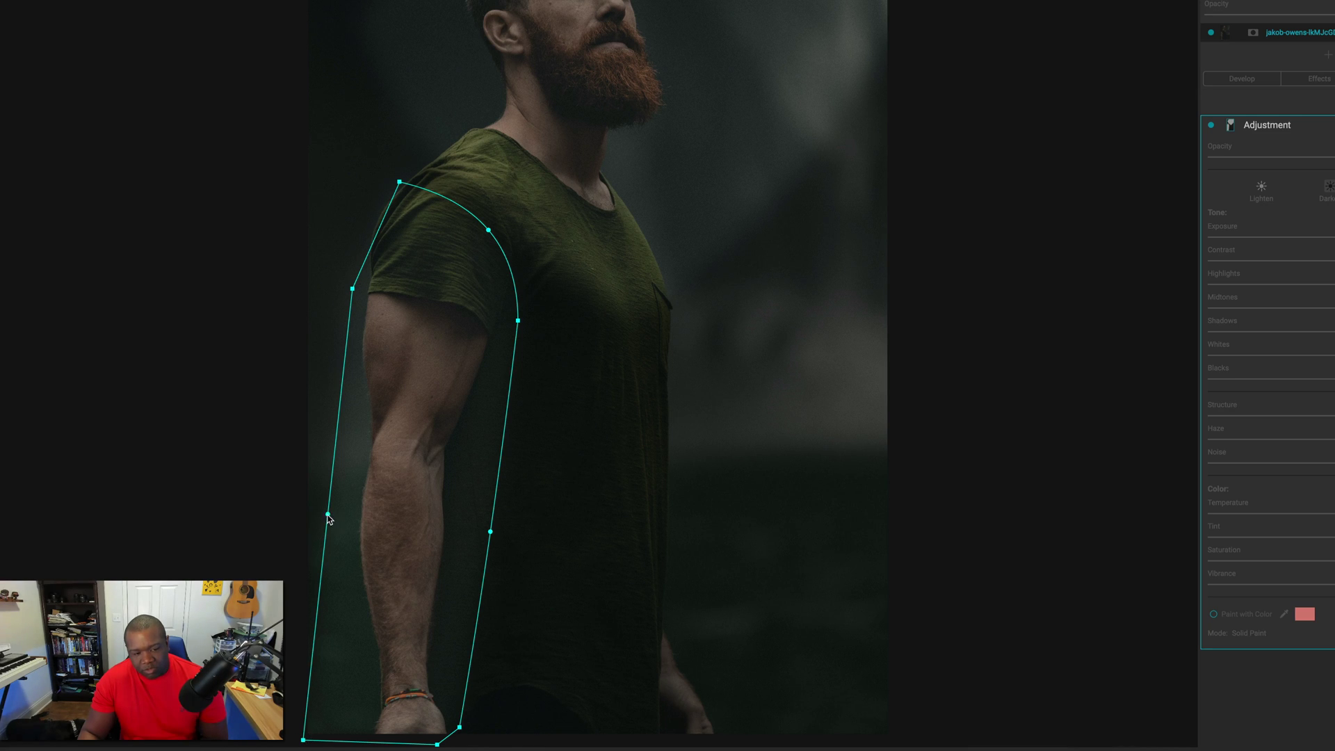
left_click_drag(328, 515, 296, 508)
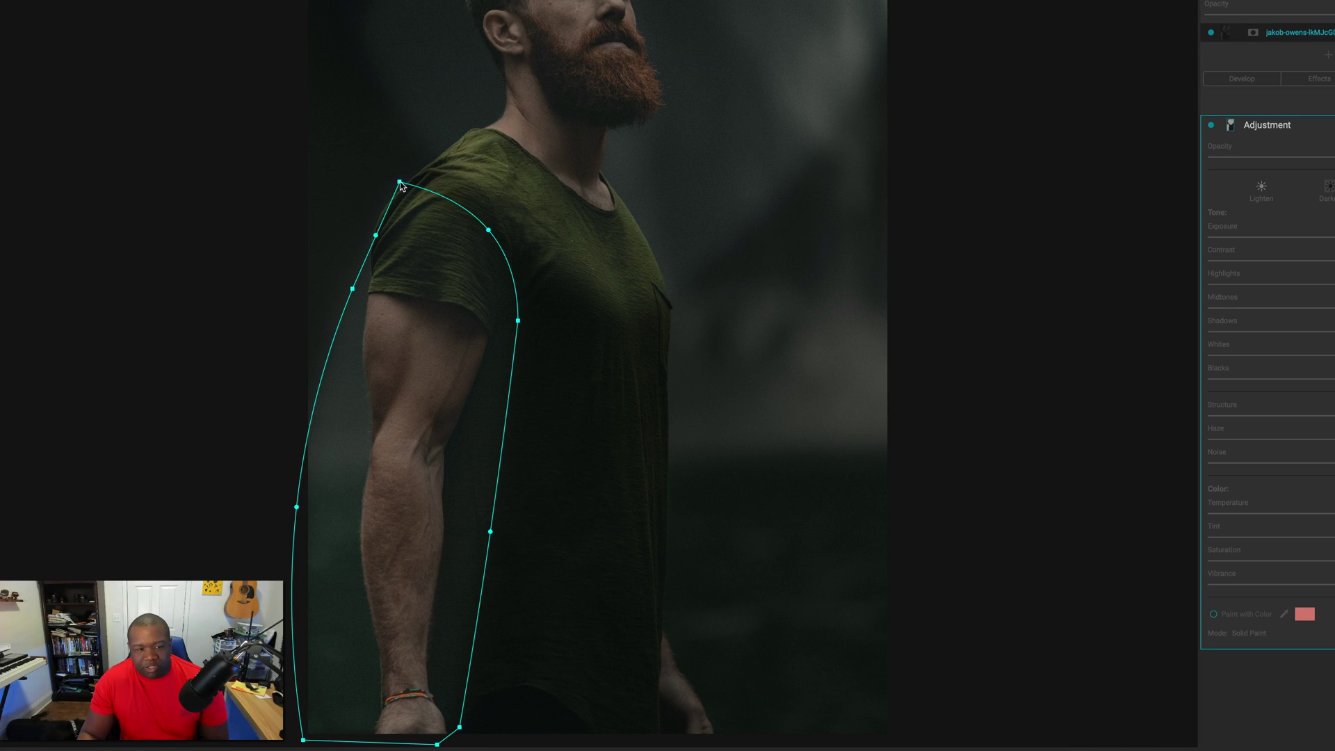
left_click_drag(401, 184, 421, 174)
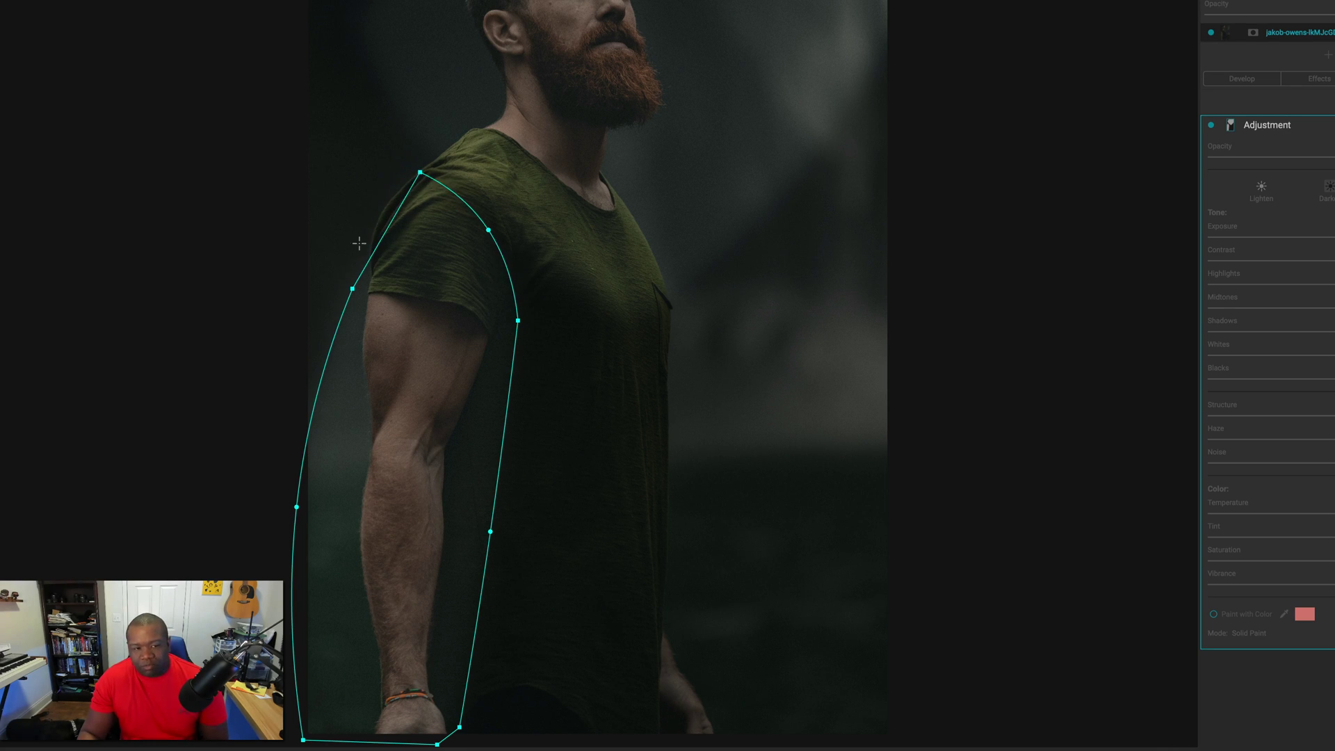
left_click_drag(386, 232, 376, 218)
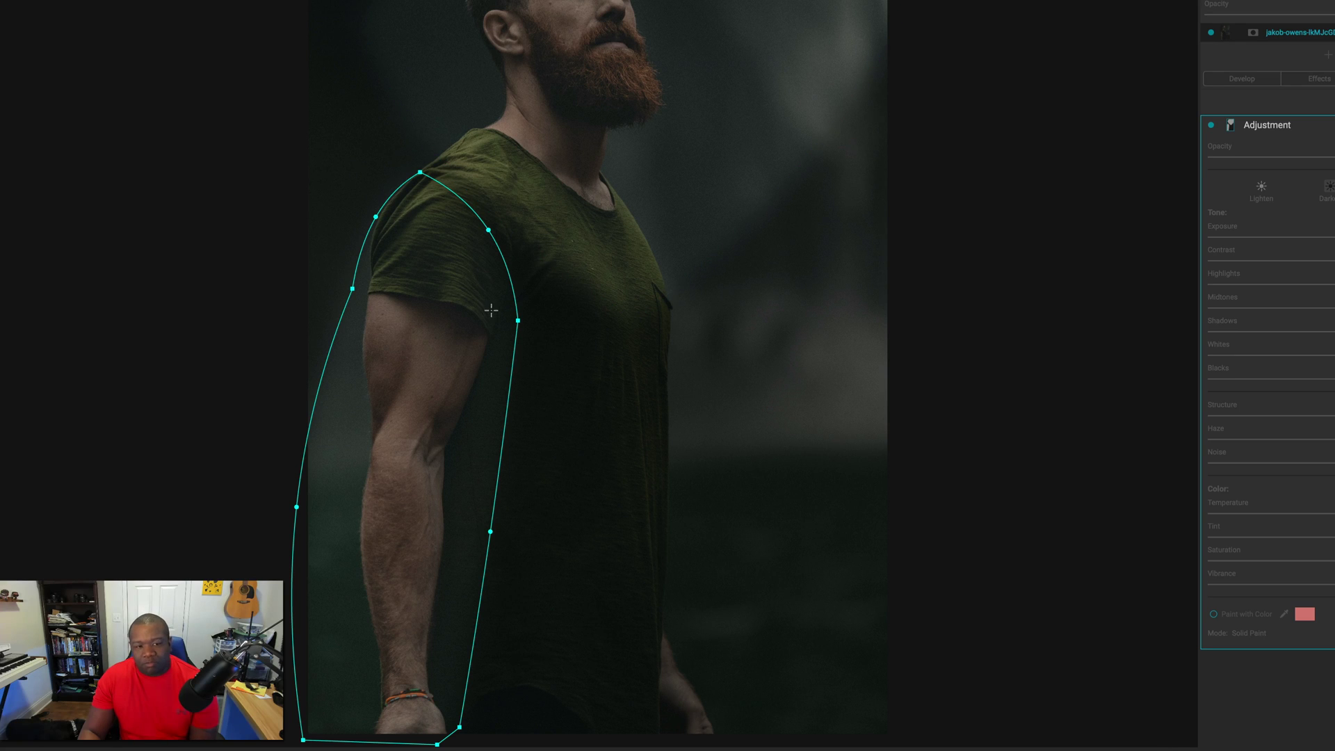
Draw a closed polygon over the background right of the hip down to the photo's bottom edge
left_click(678, 457)
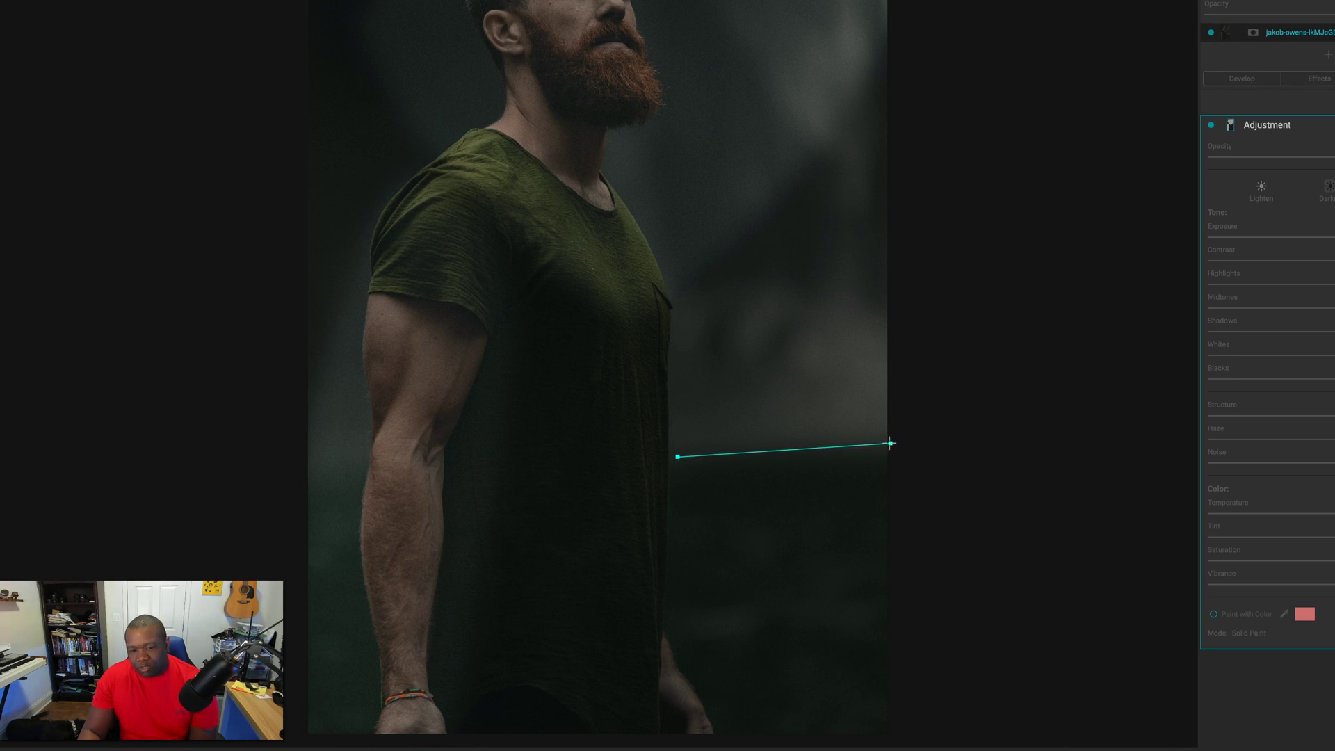
left_click(910, 699)
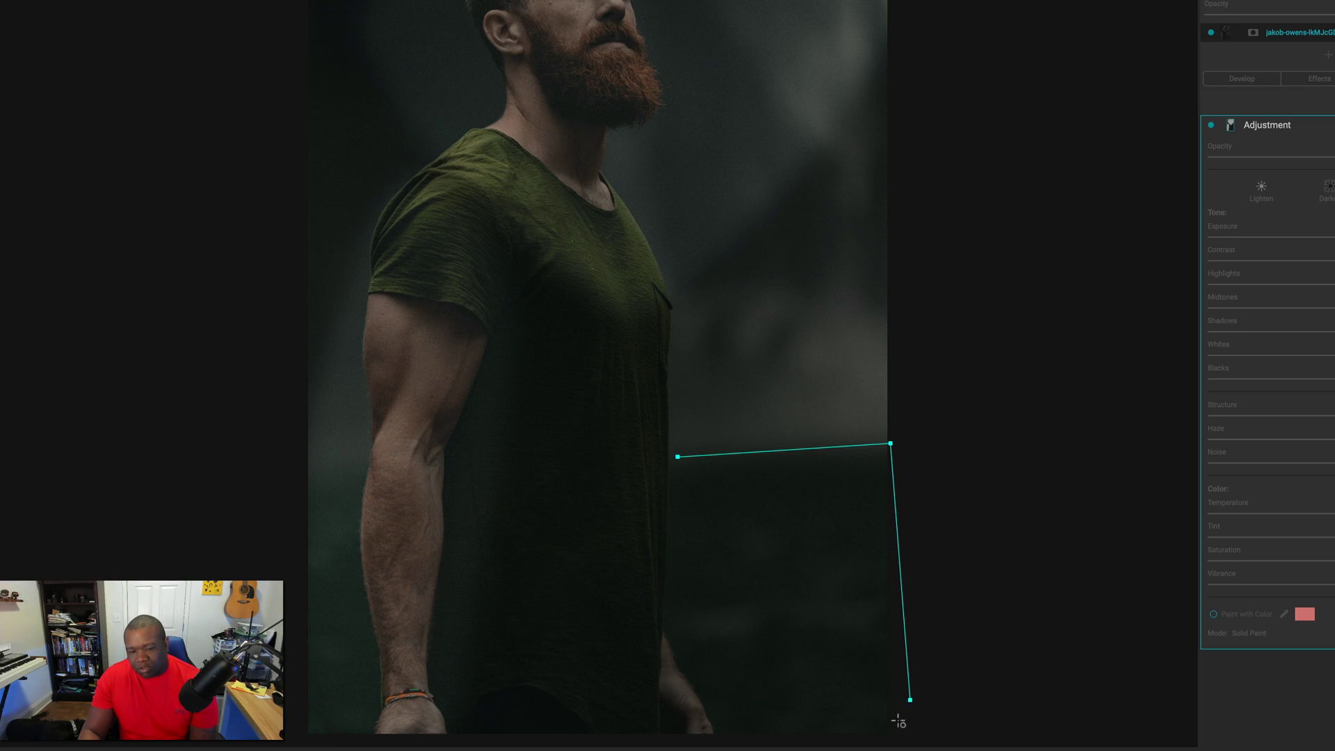
left_click(860, 741)
left_click(854, 742)
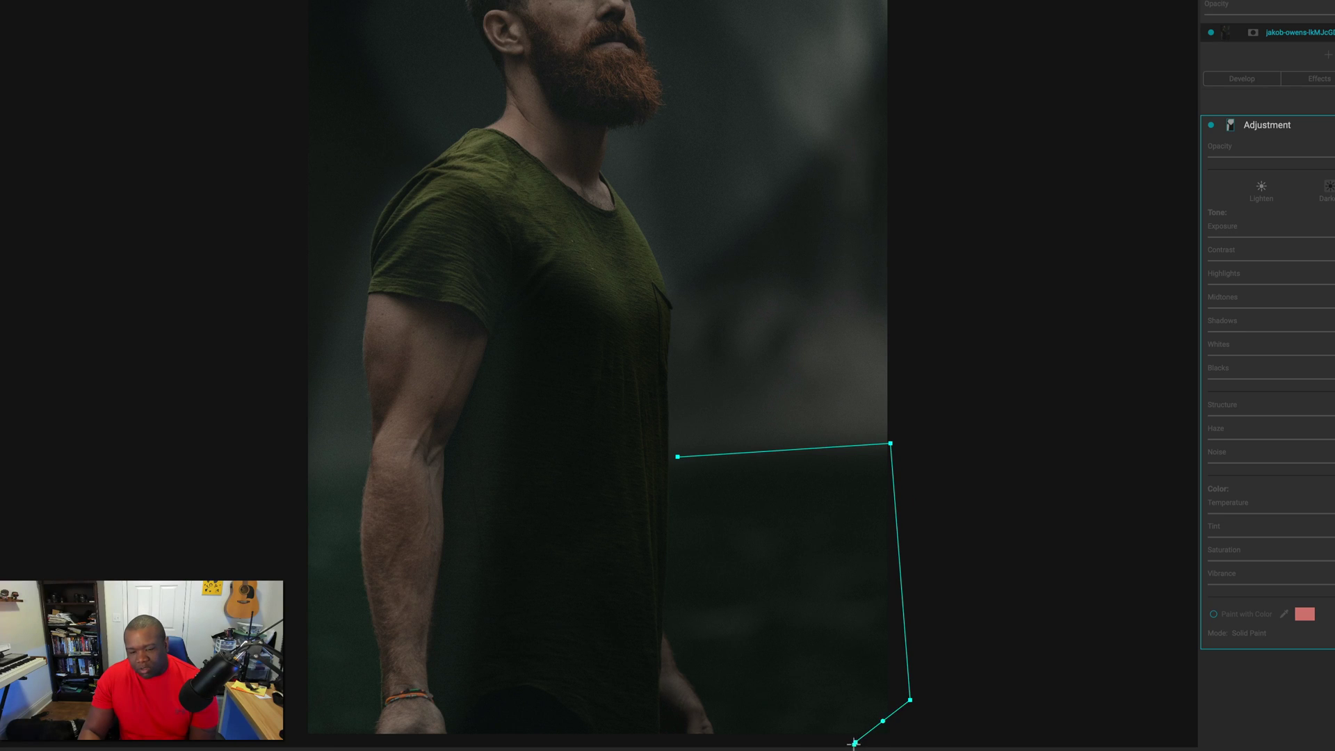
left_click(659, 740)
left_click(598, 579)
left_click_drag(598, 579, 672, 455)
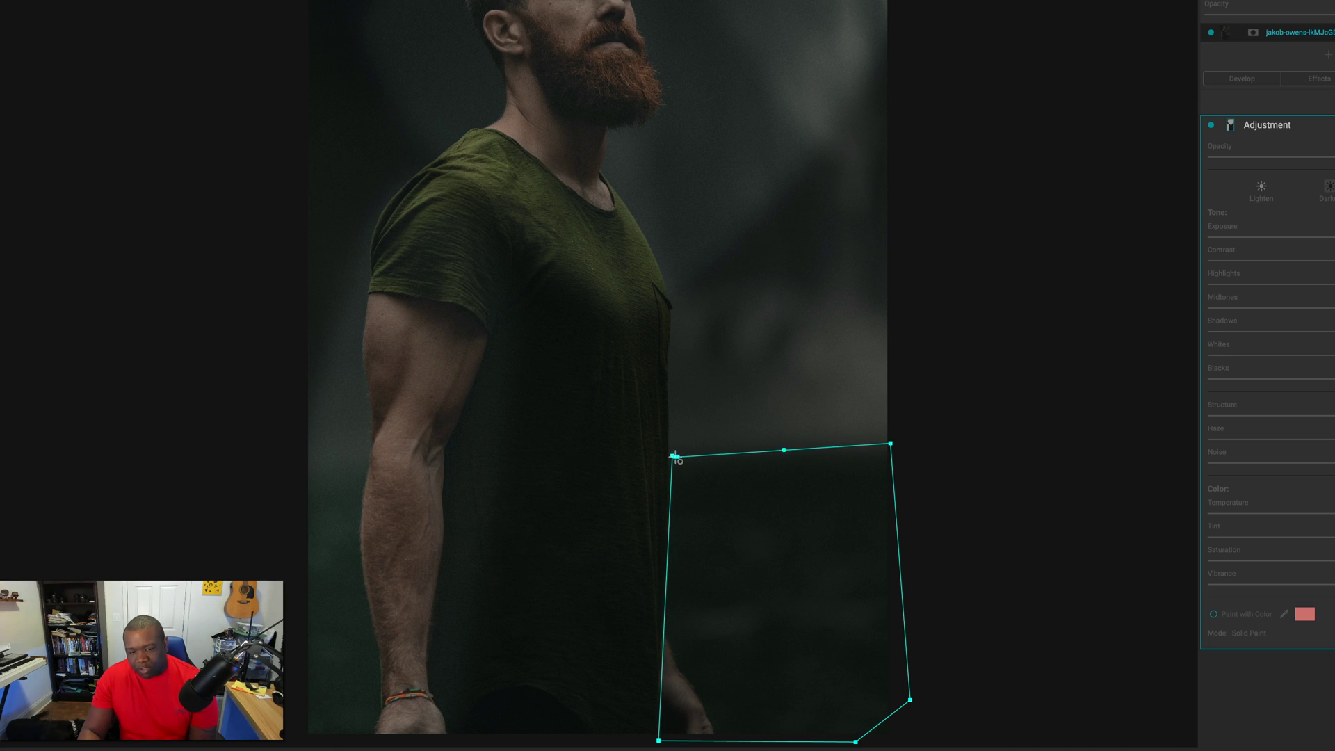
left_click(676, 458)
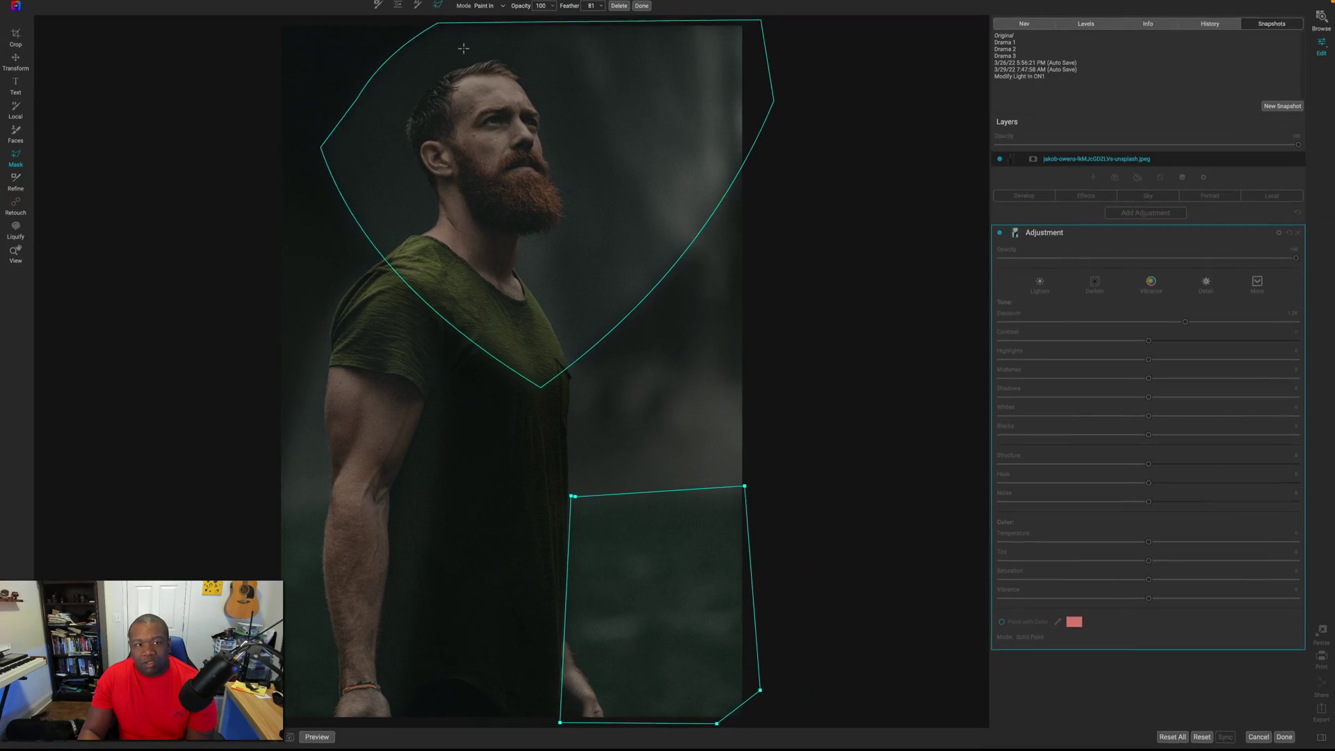
Lower the opacity of the lower-right mask shape and the arm mask shape to 75
left_click_drag(519, 8, 487, 12)
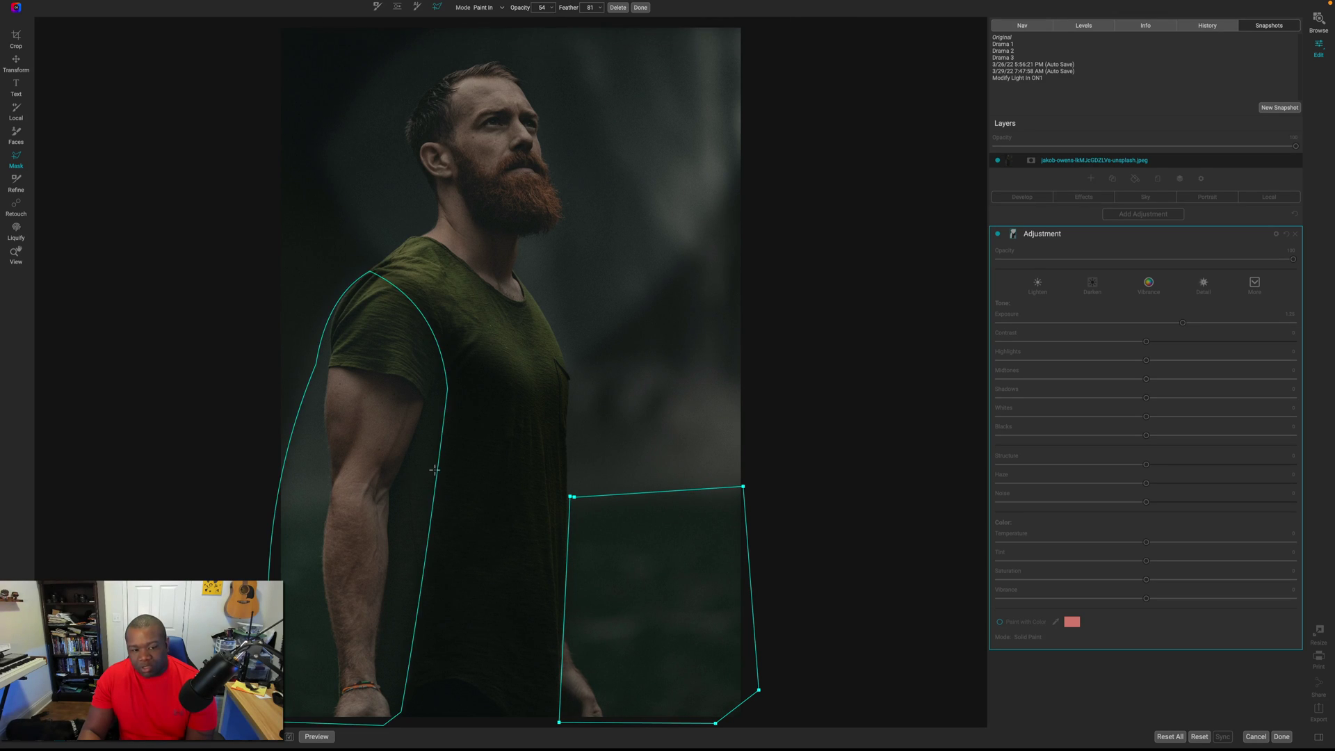
key("Escape")
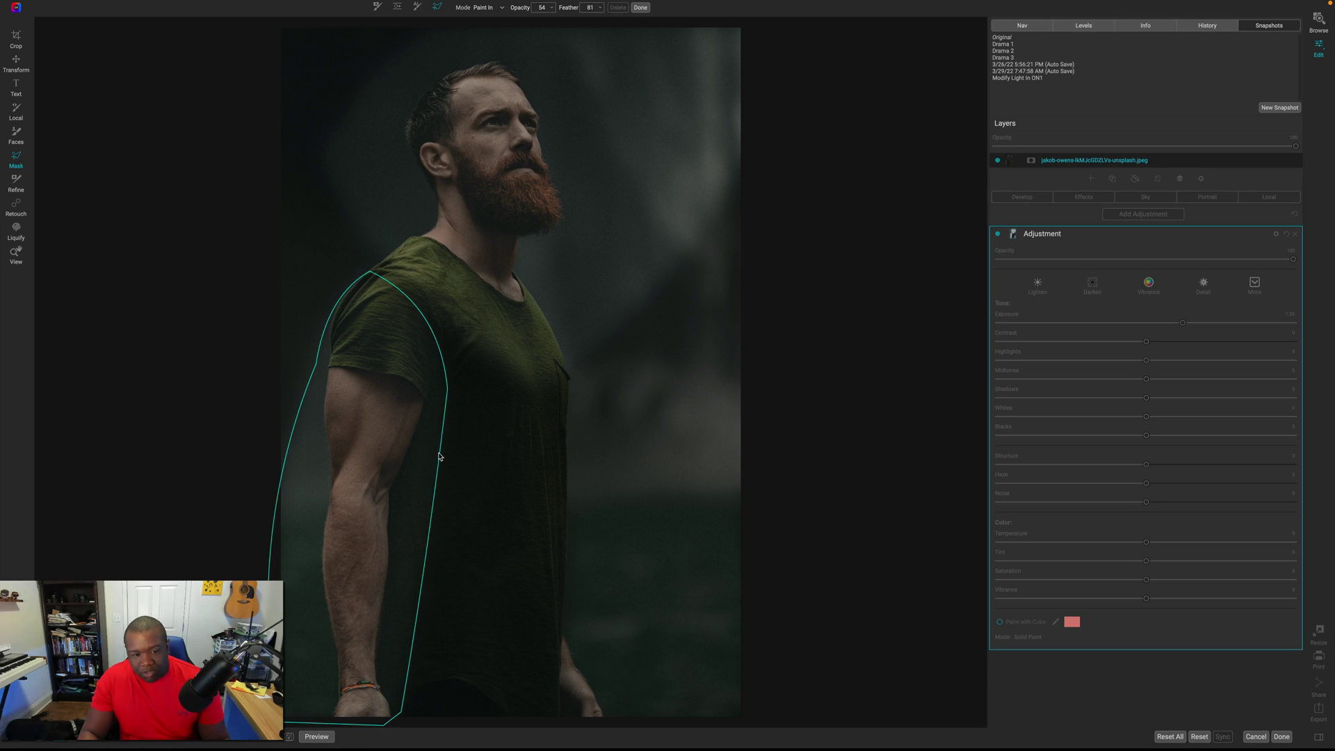
left_click(439, 452)
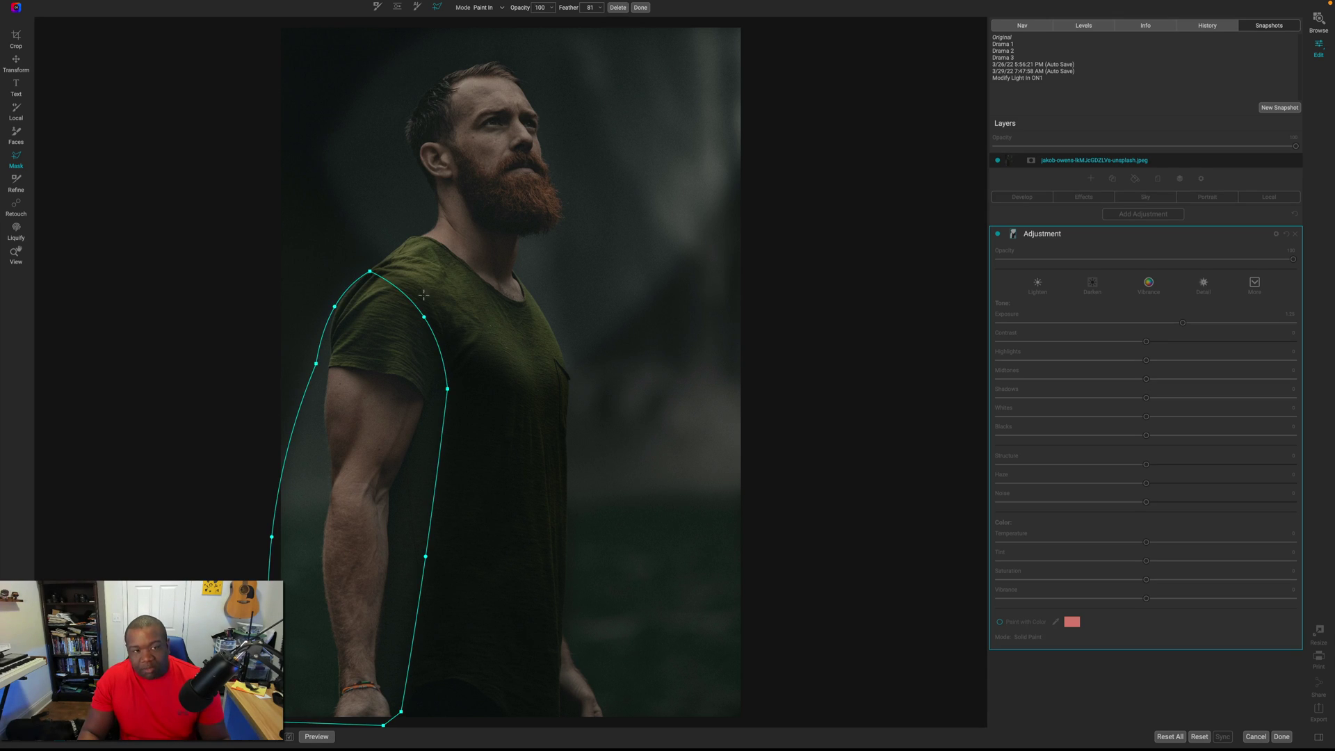
mouse_move(517, 9)
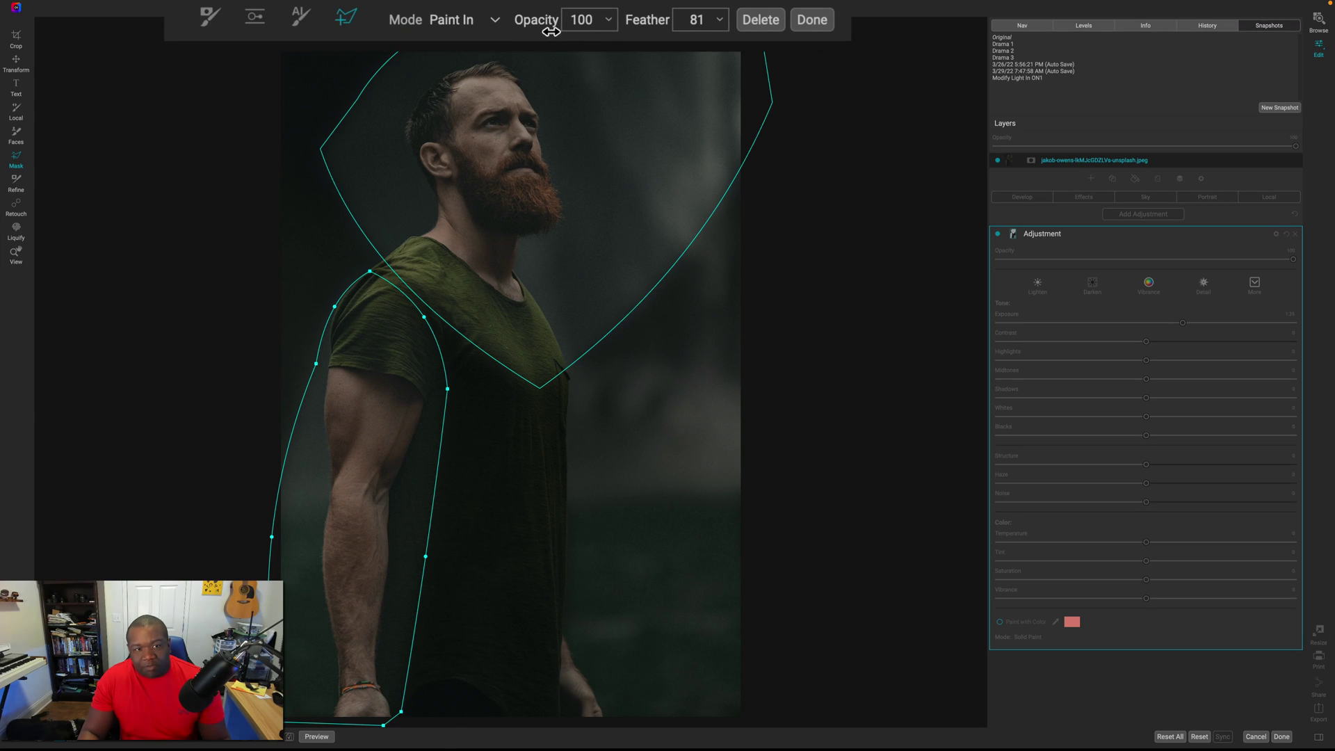
left_click_drag(551, 31, 503, 16)
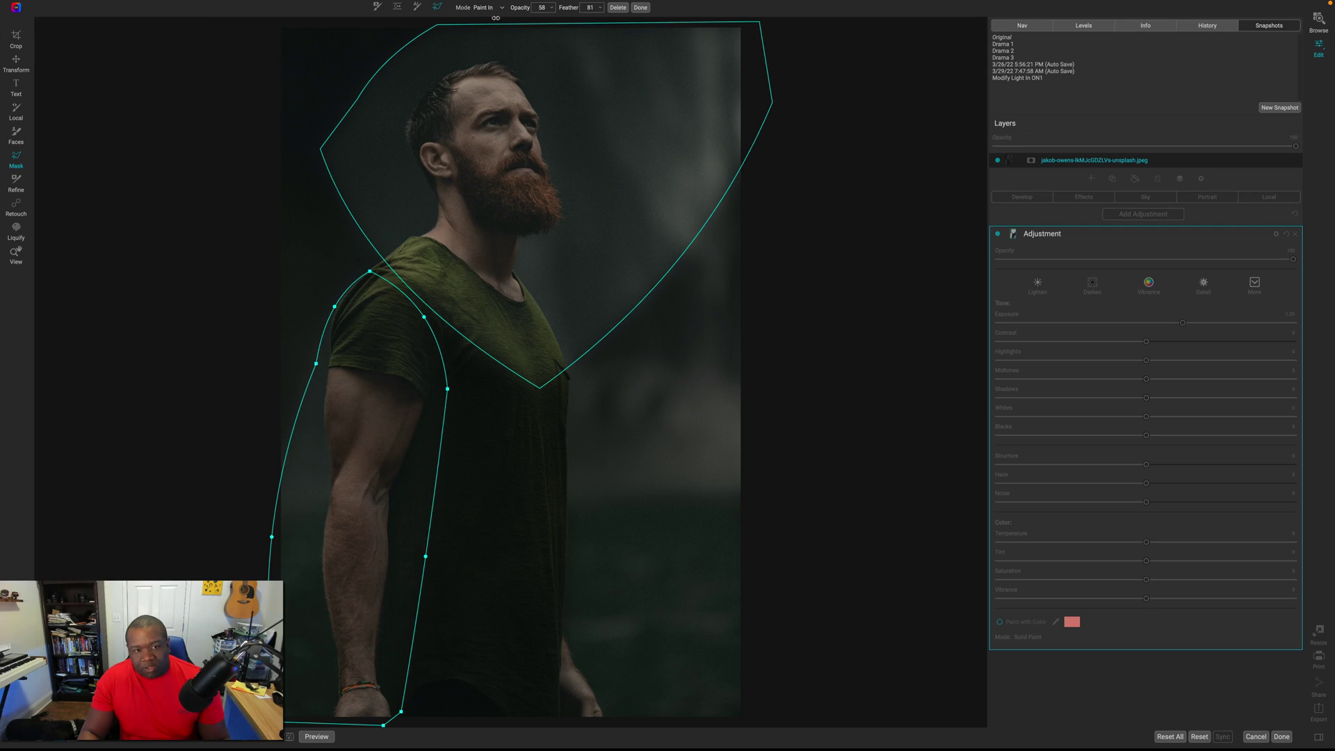
Delete the arm-shaped mask and set the head-shaped mask's Feather to 100
key("Delete")
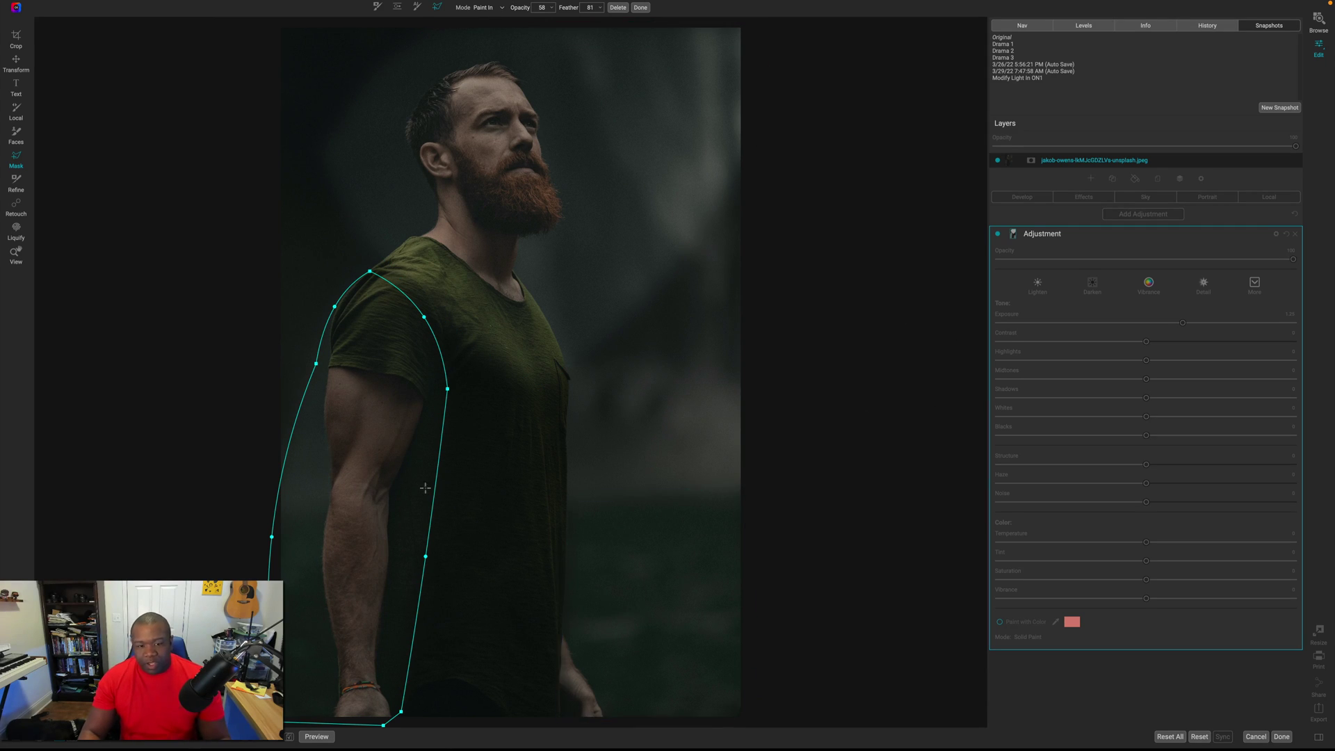
key("Delete")
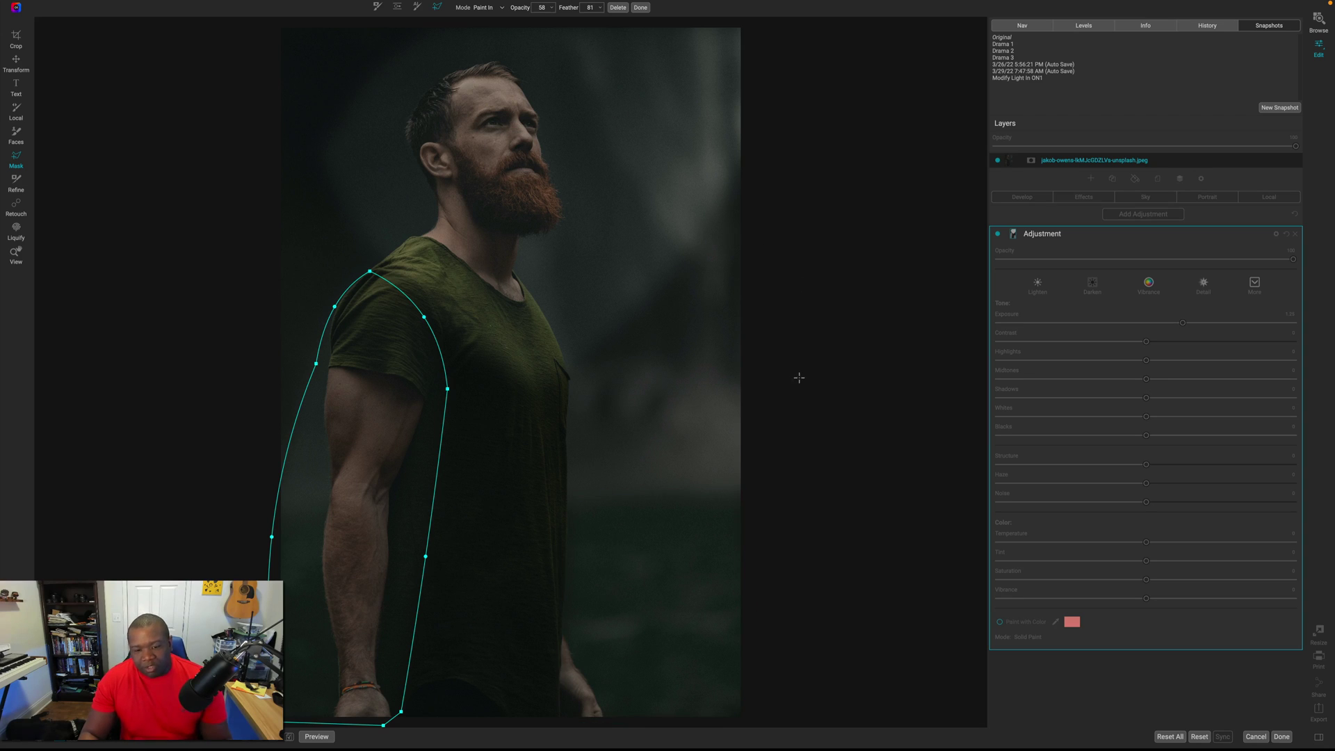
key("ctrl+z")
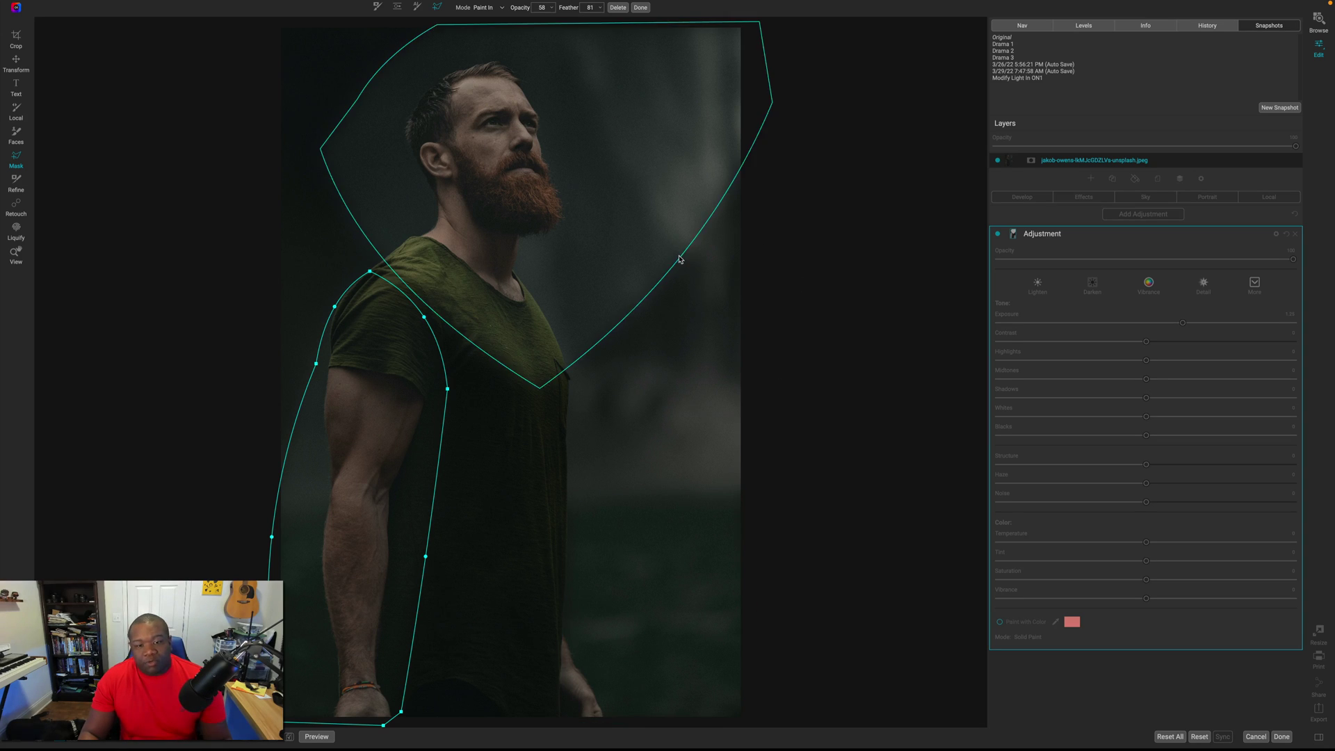
key("Delete")
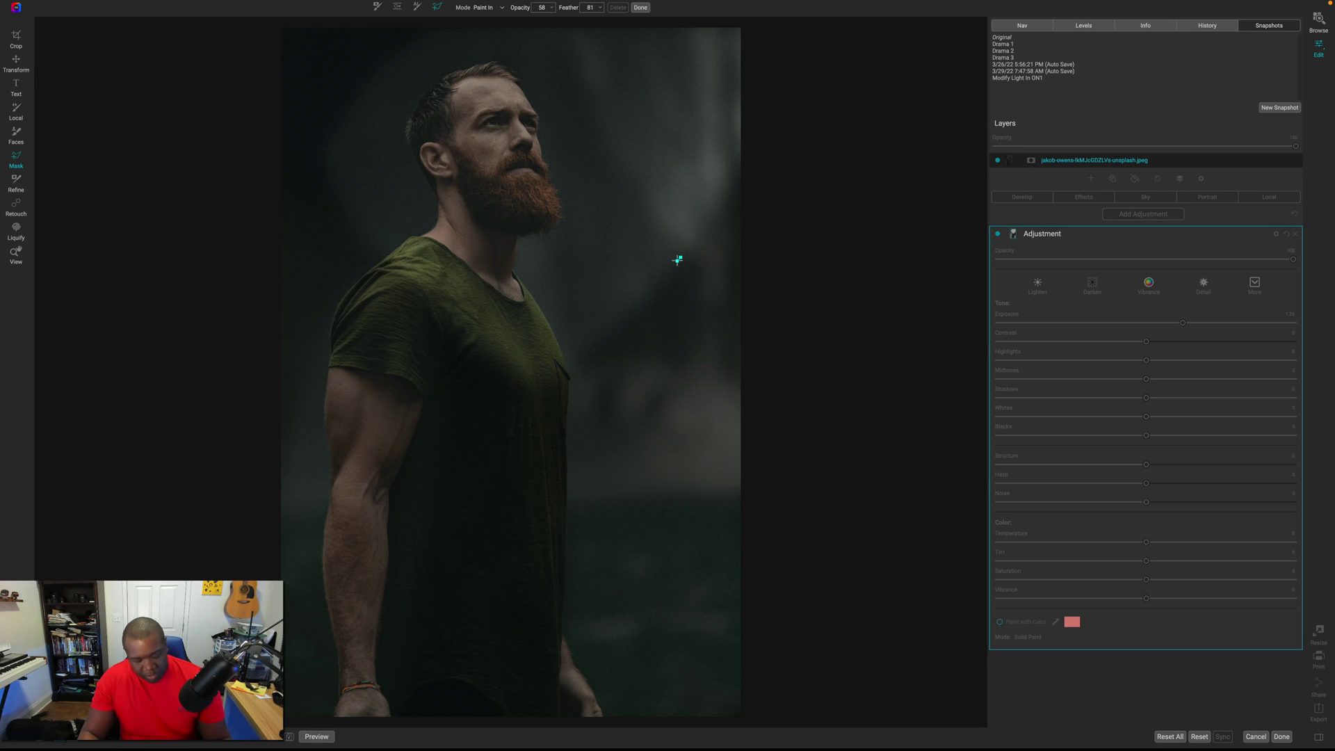
left_click(680, 258)
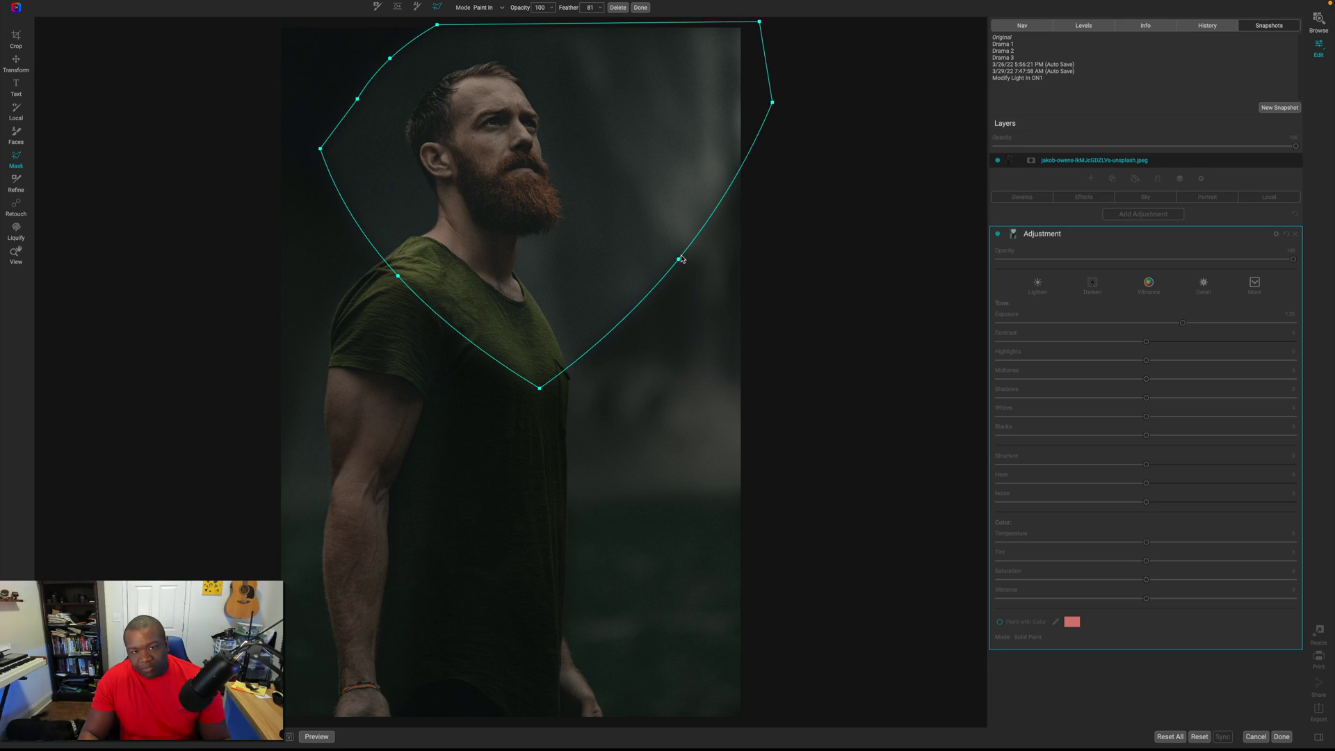
left_click_drag(568, 8, 885, 14)
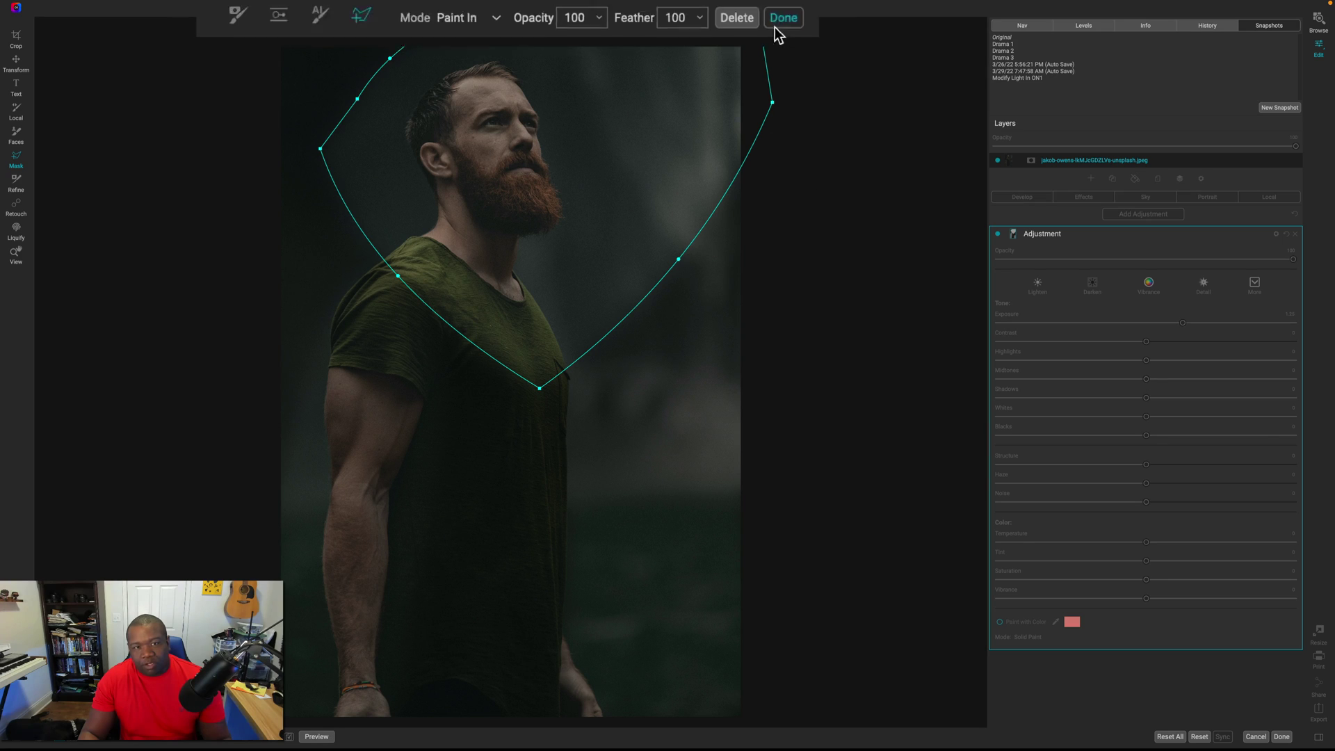
Finish mask editing, then give the local adjustment Saturation -2 and Contrast 10
left_click(807, 22)
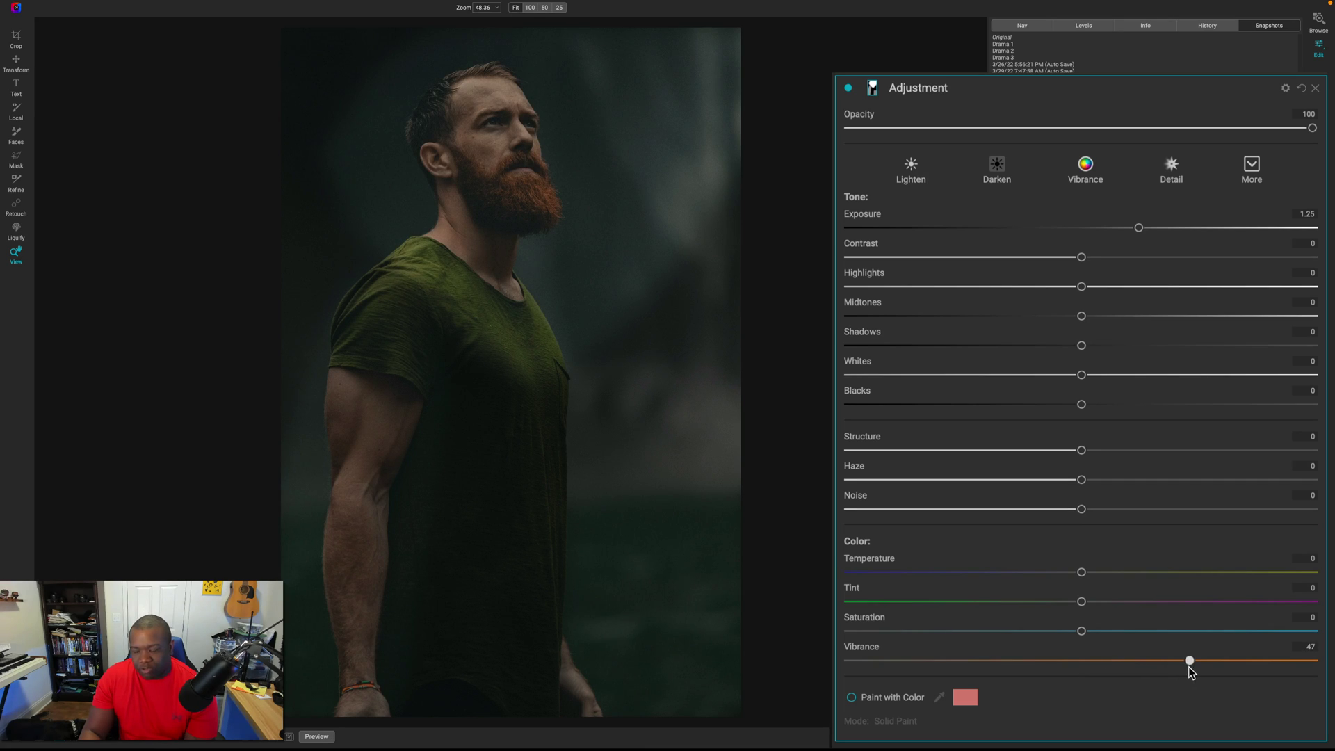
left_click_drag(1081, 631, 1065, 636)
left_click_drag(1082, 259, 1104, 258)
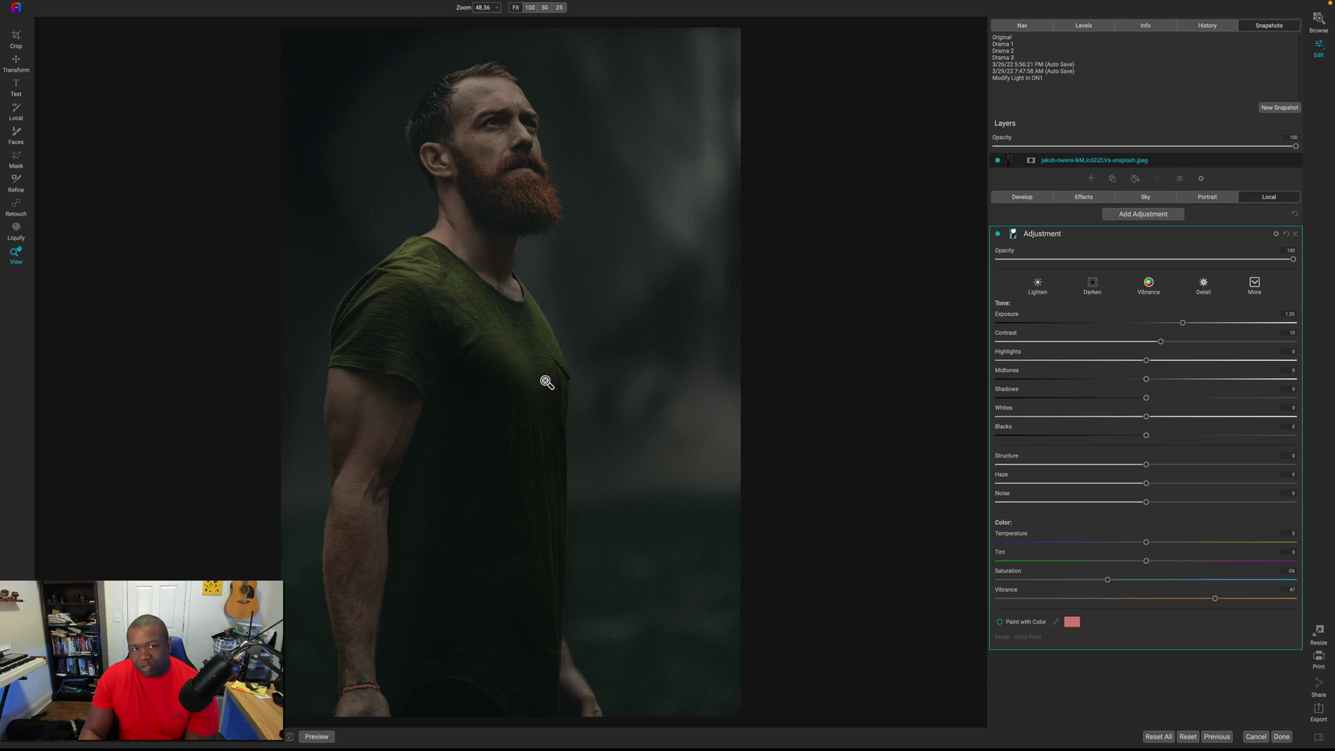
Select the Mask brush in Paint In mode and shrink its size to 400
key("b")
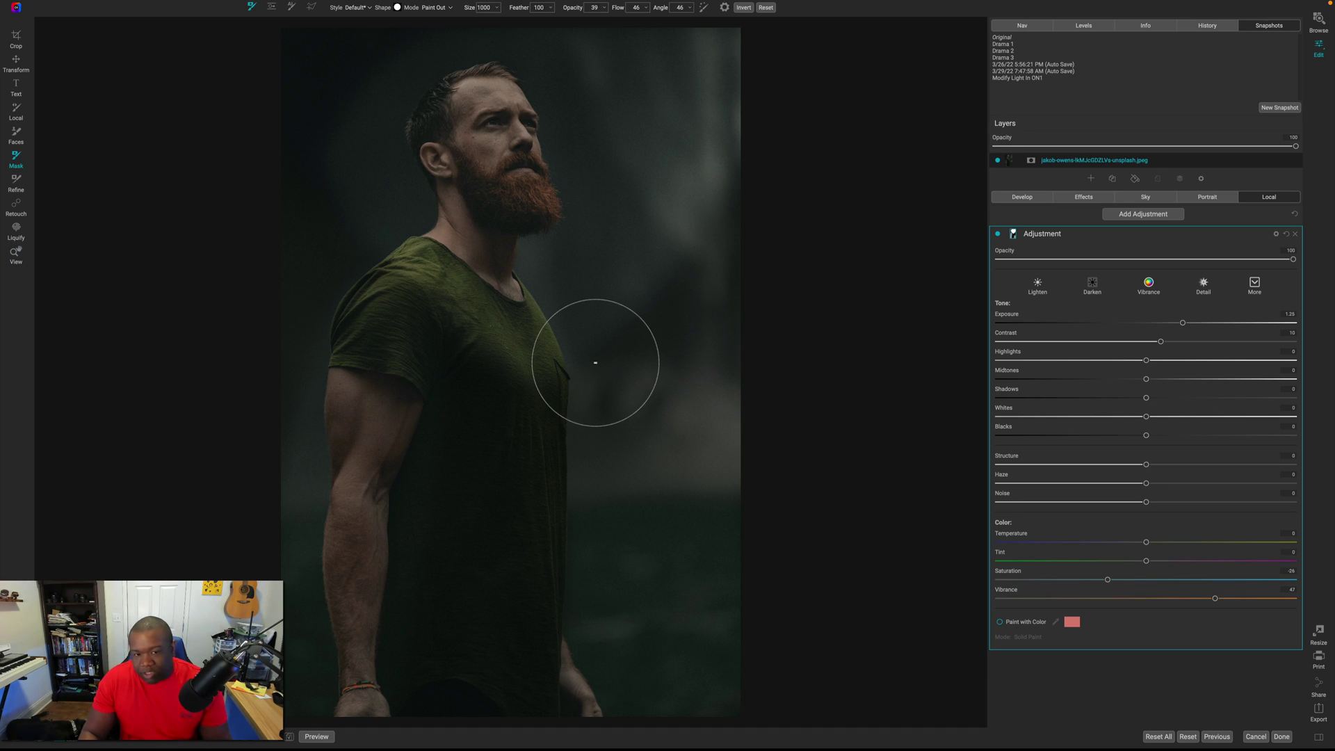
key("bracketright")
key("bracketright")
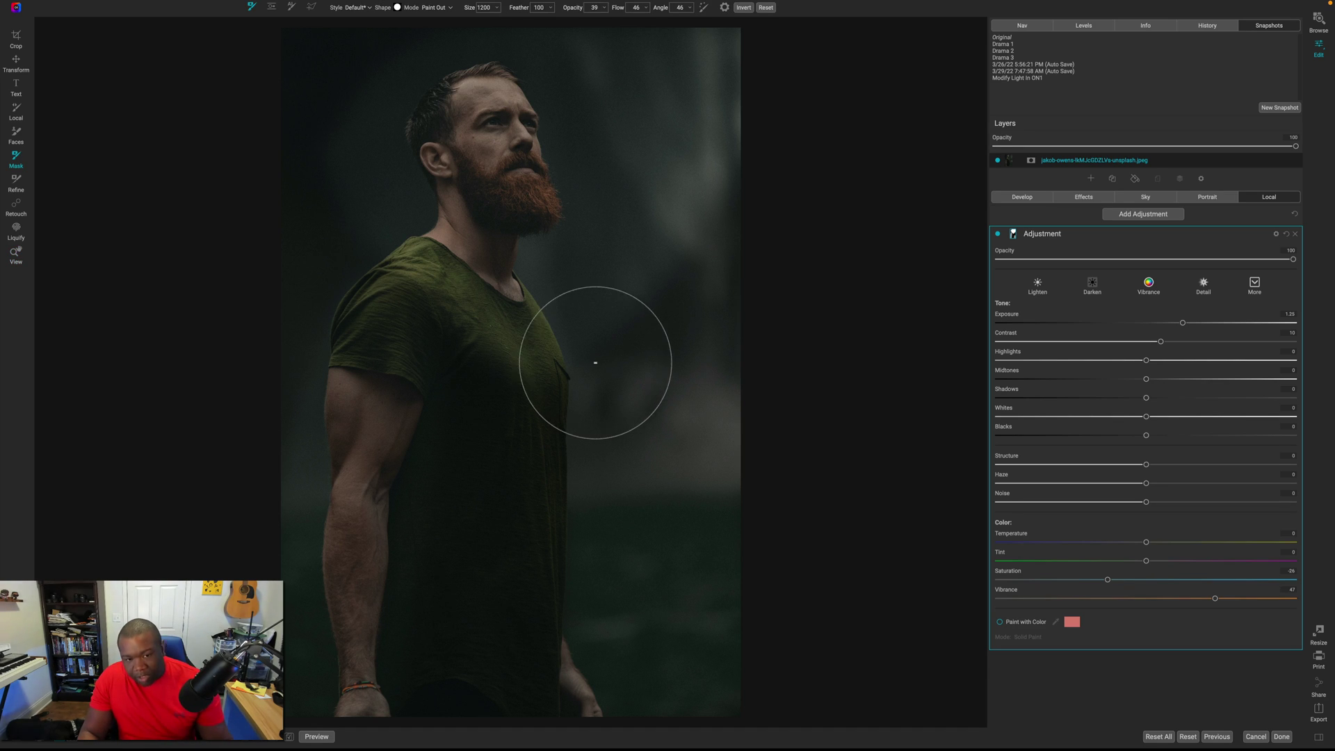
key("bracketleft")
key("bracketleft")
key("bracketleft")
key("bracketleft")
key("bracketleft")
key("bracketleft")
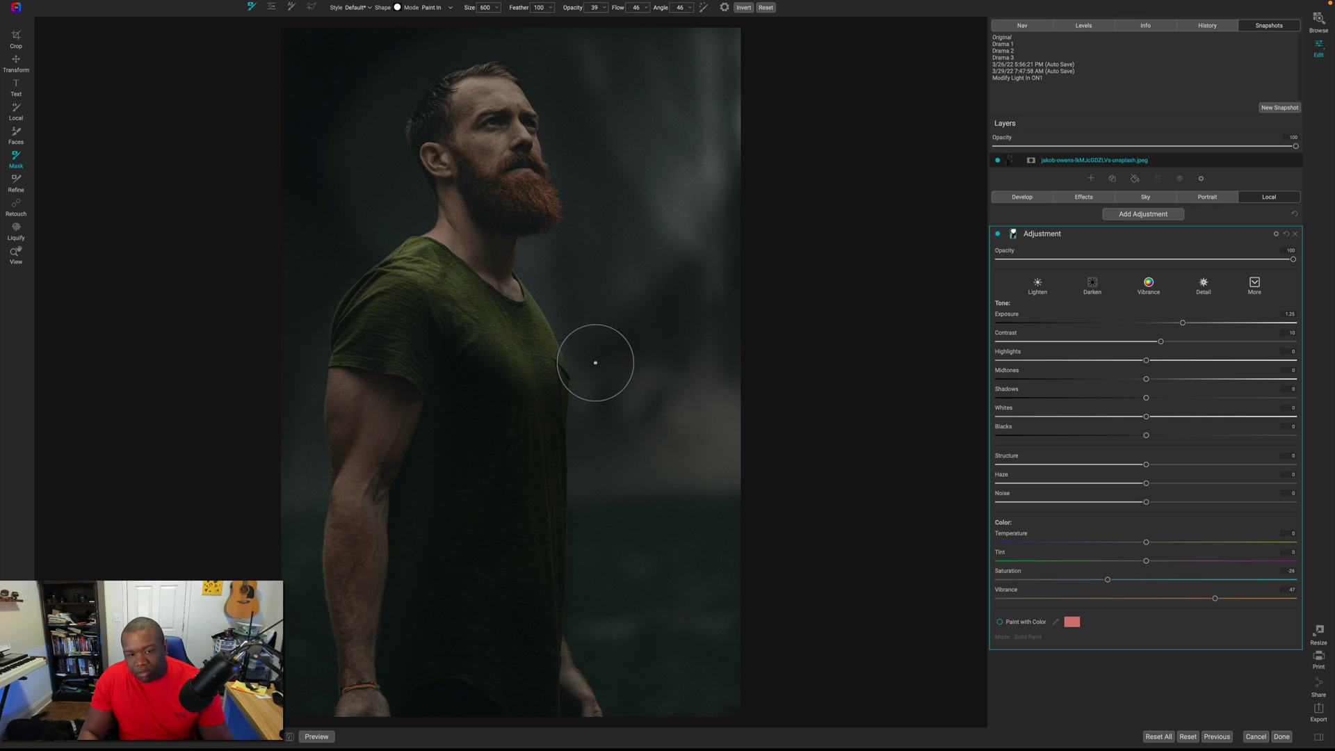
key("bracketleft")
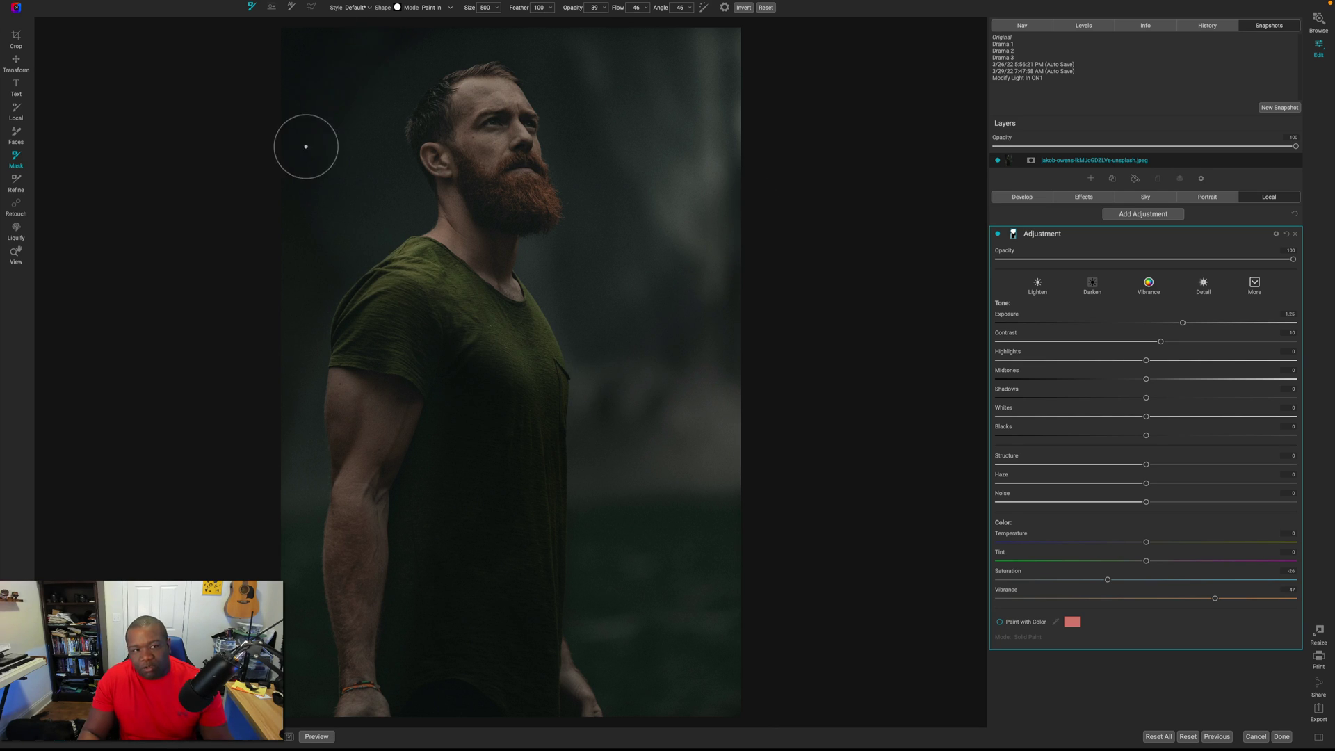
key("bracketleft")
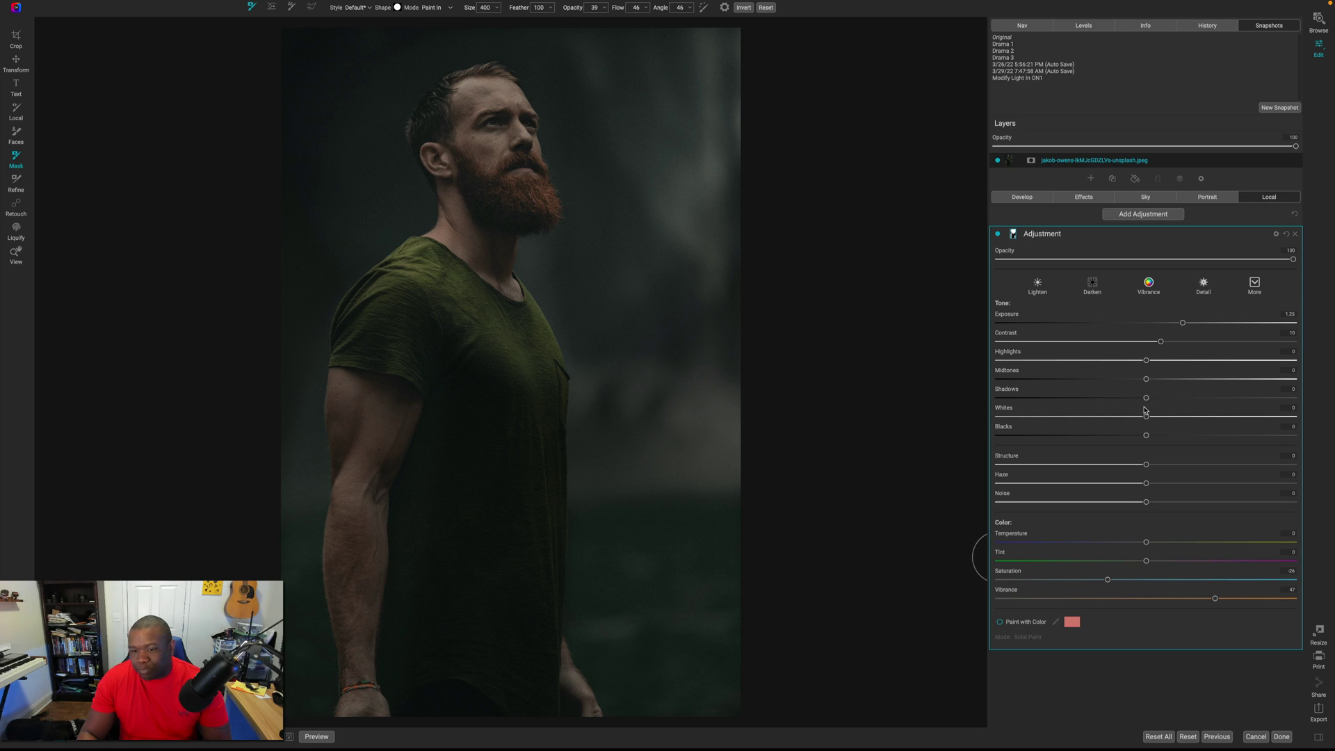
Warm the local adjustment to Temperature about 6, raise mask Feather to 46, and lower Vibrance
left_click_drag(1171, 382, 1176, 381)
left_click(1014, 235)
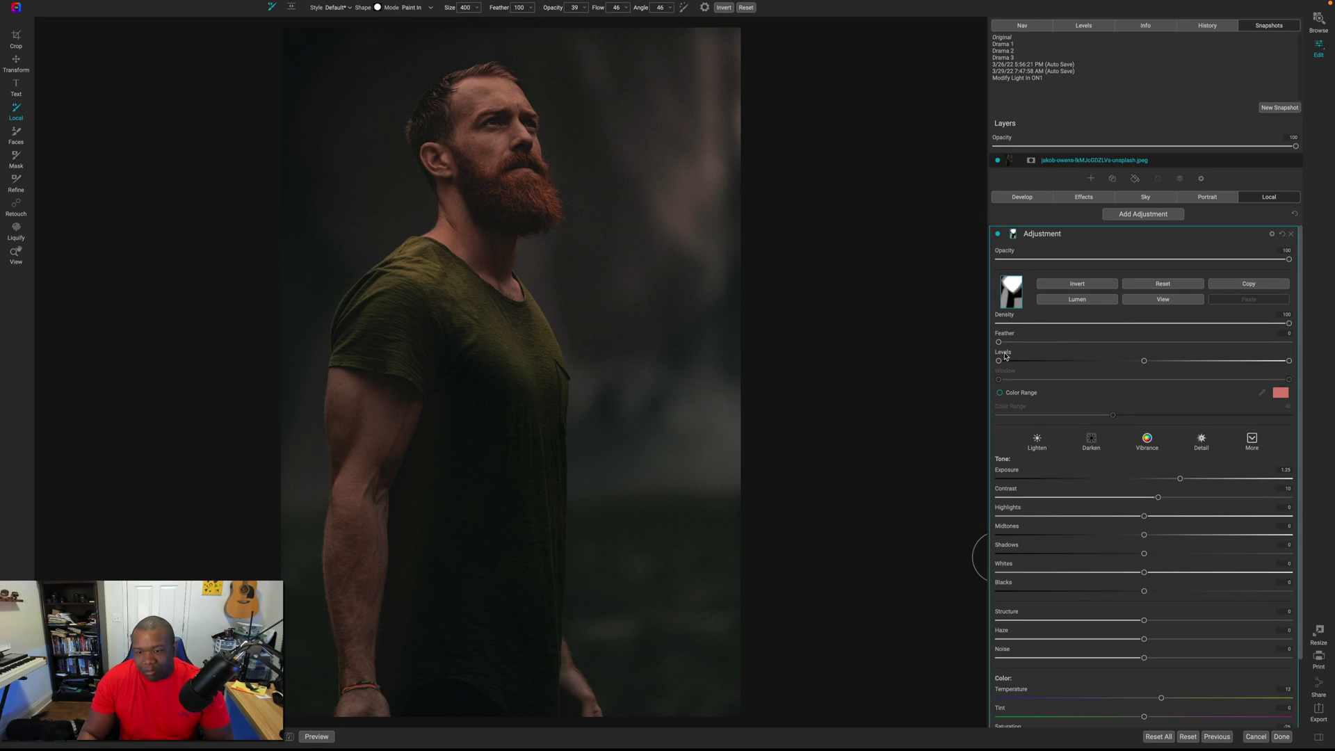
left_click_drag(1012, 347, 1137, 356)
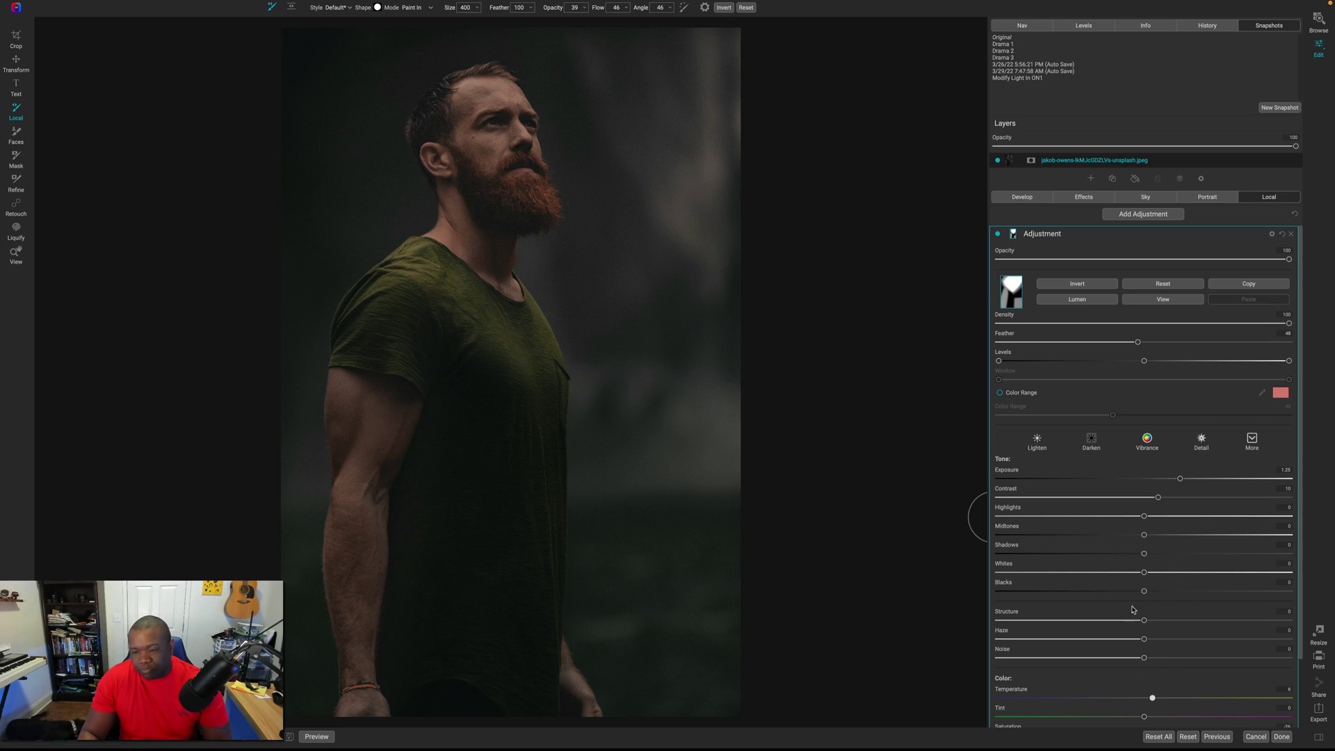
scroll(1212, 687, "down", 3)
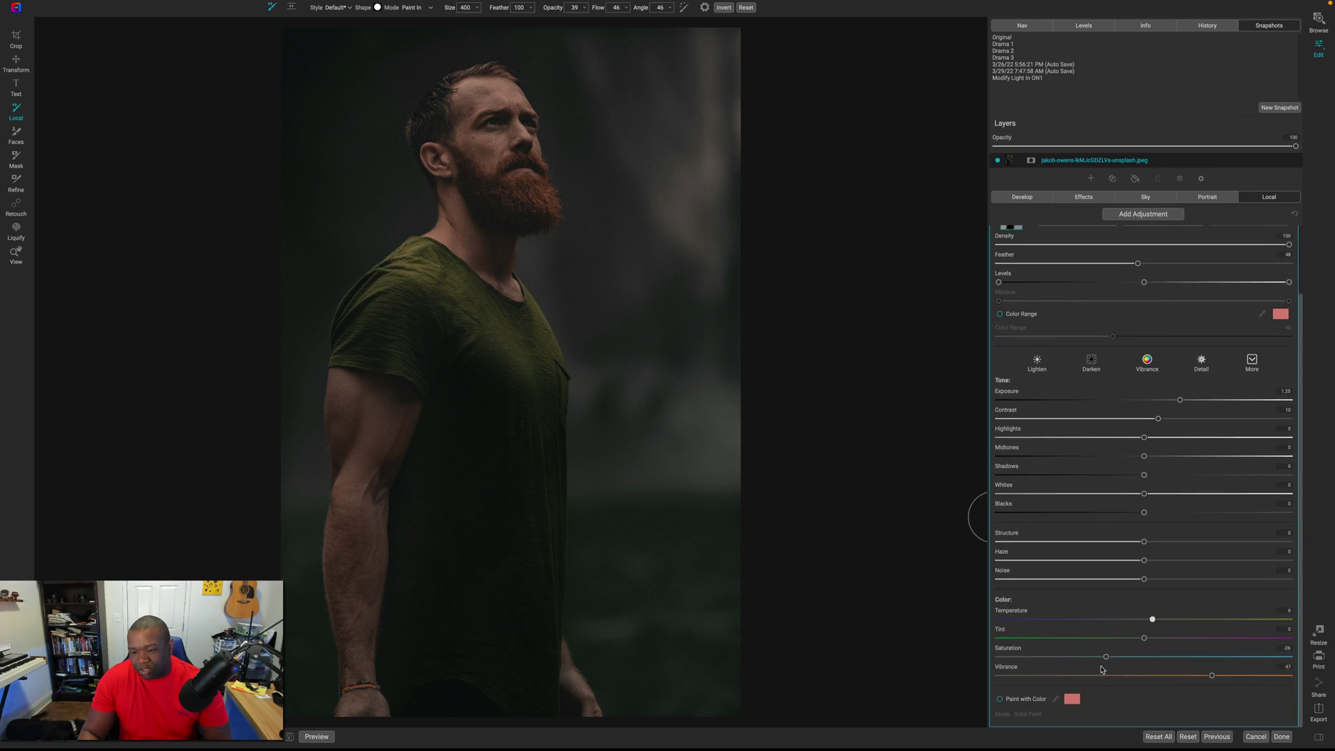
left_click_drag(1213, 679, 1166, 685)
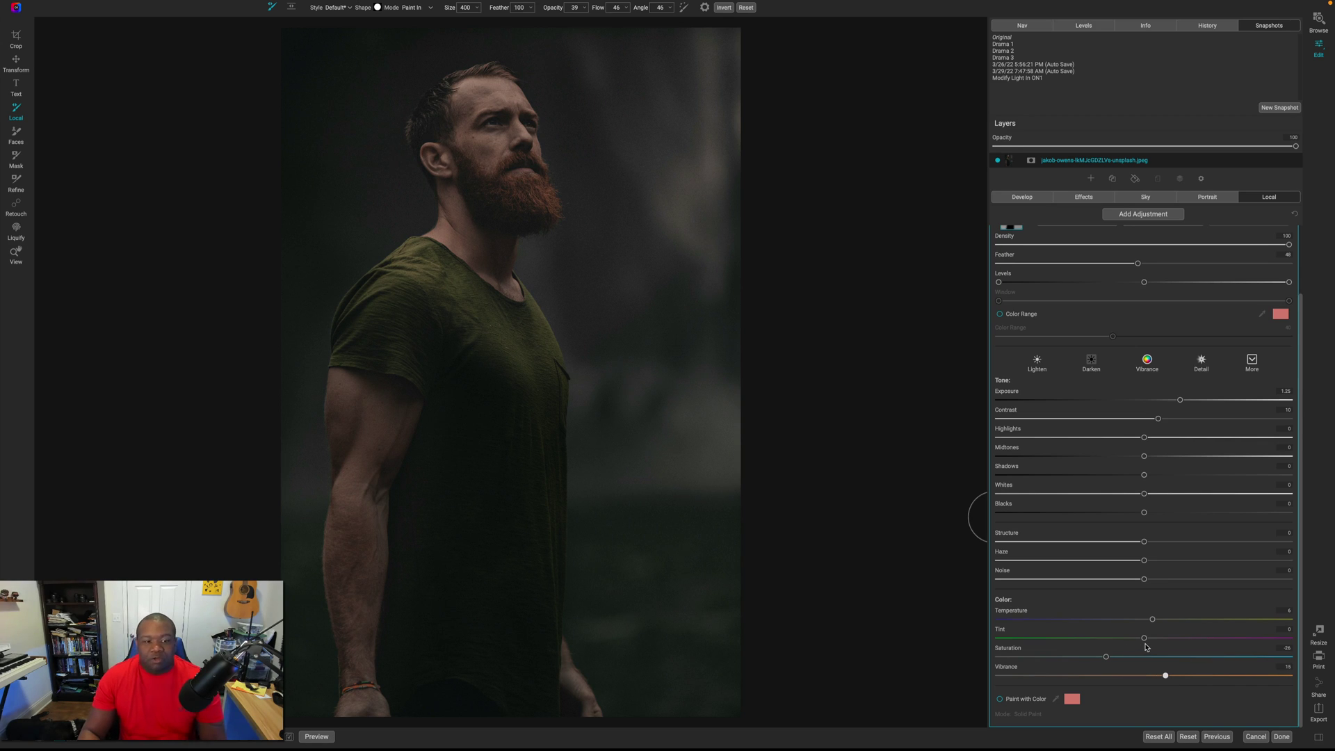
scroll(1077, 350, "up", 3)
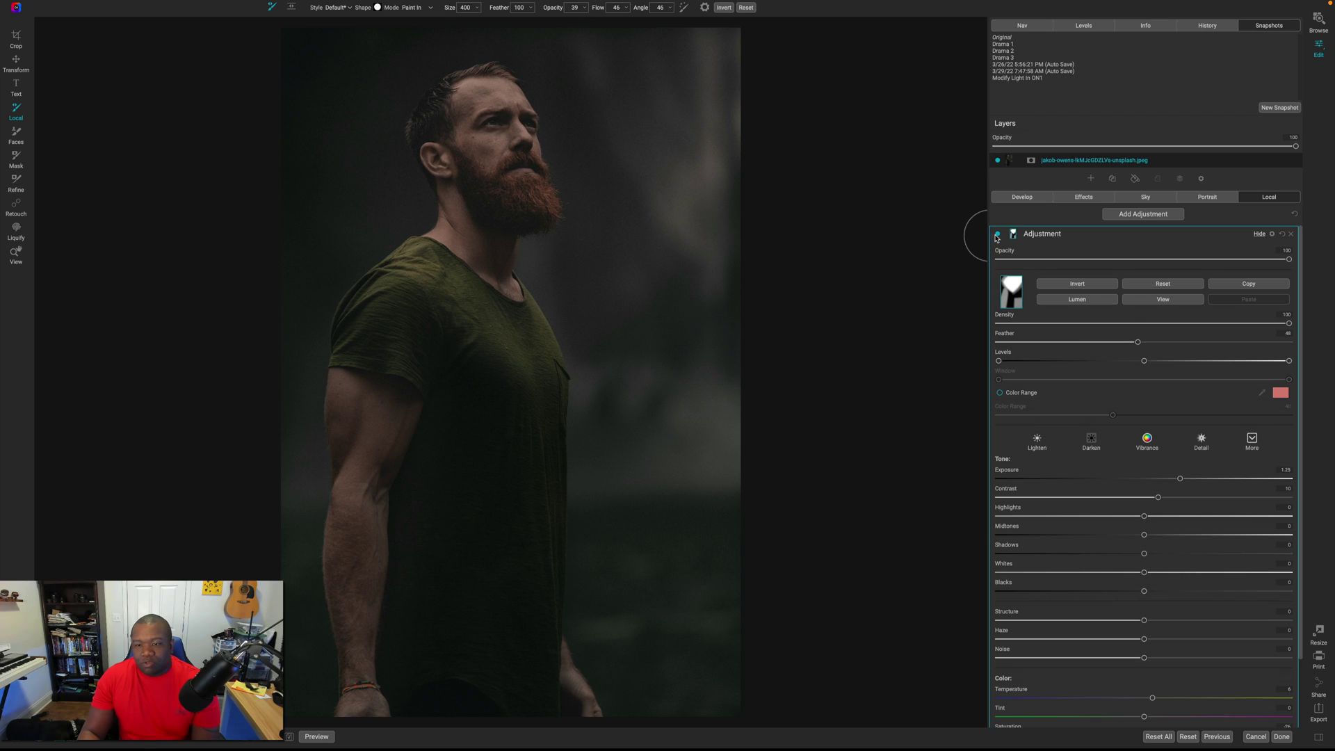
left_click(998, 235)
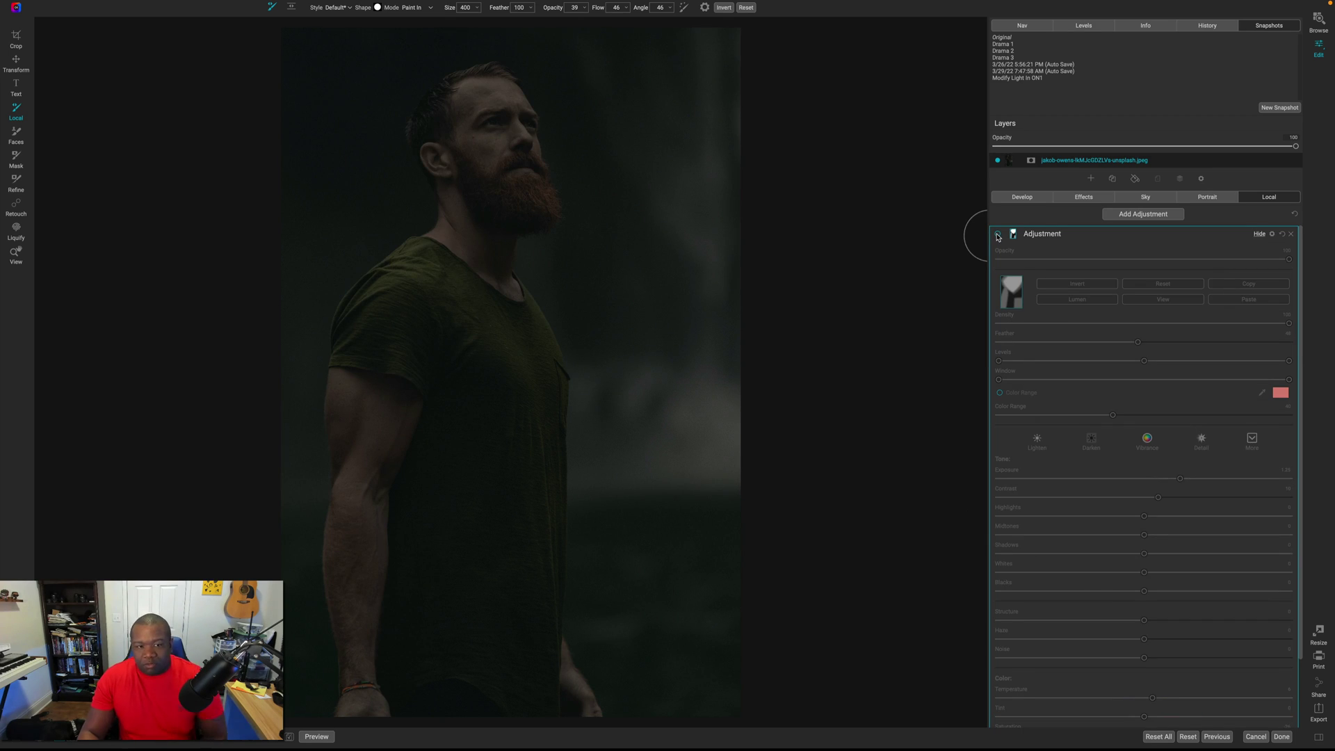
left_click(999, 235)
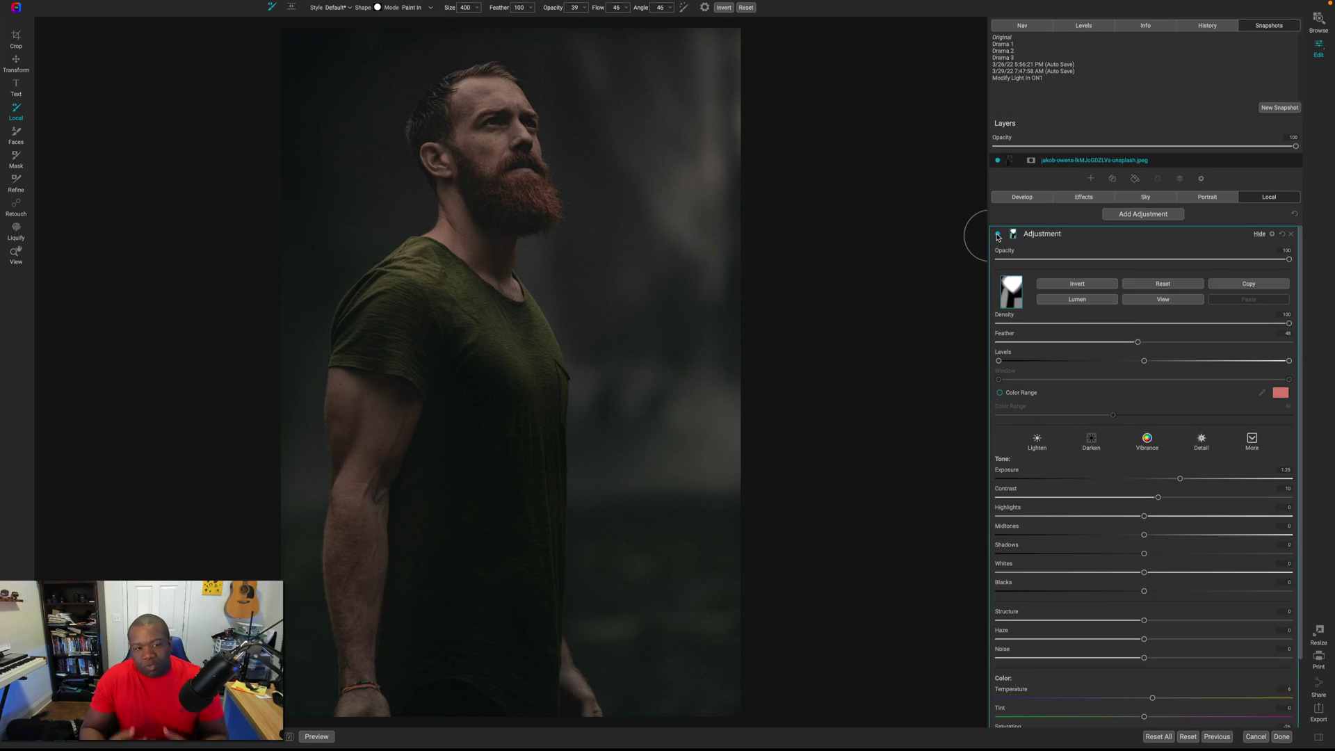